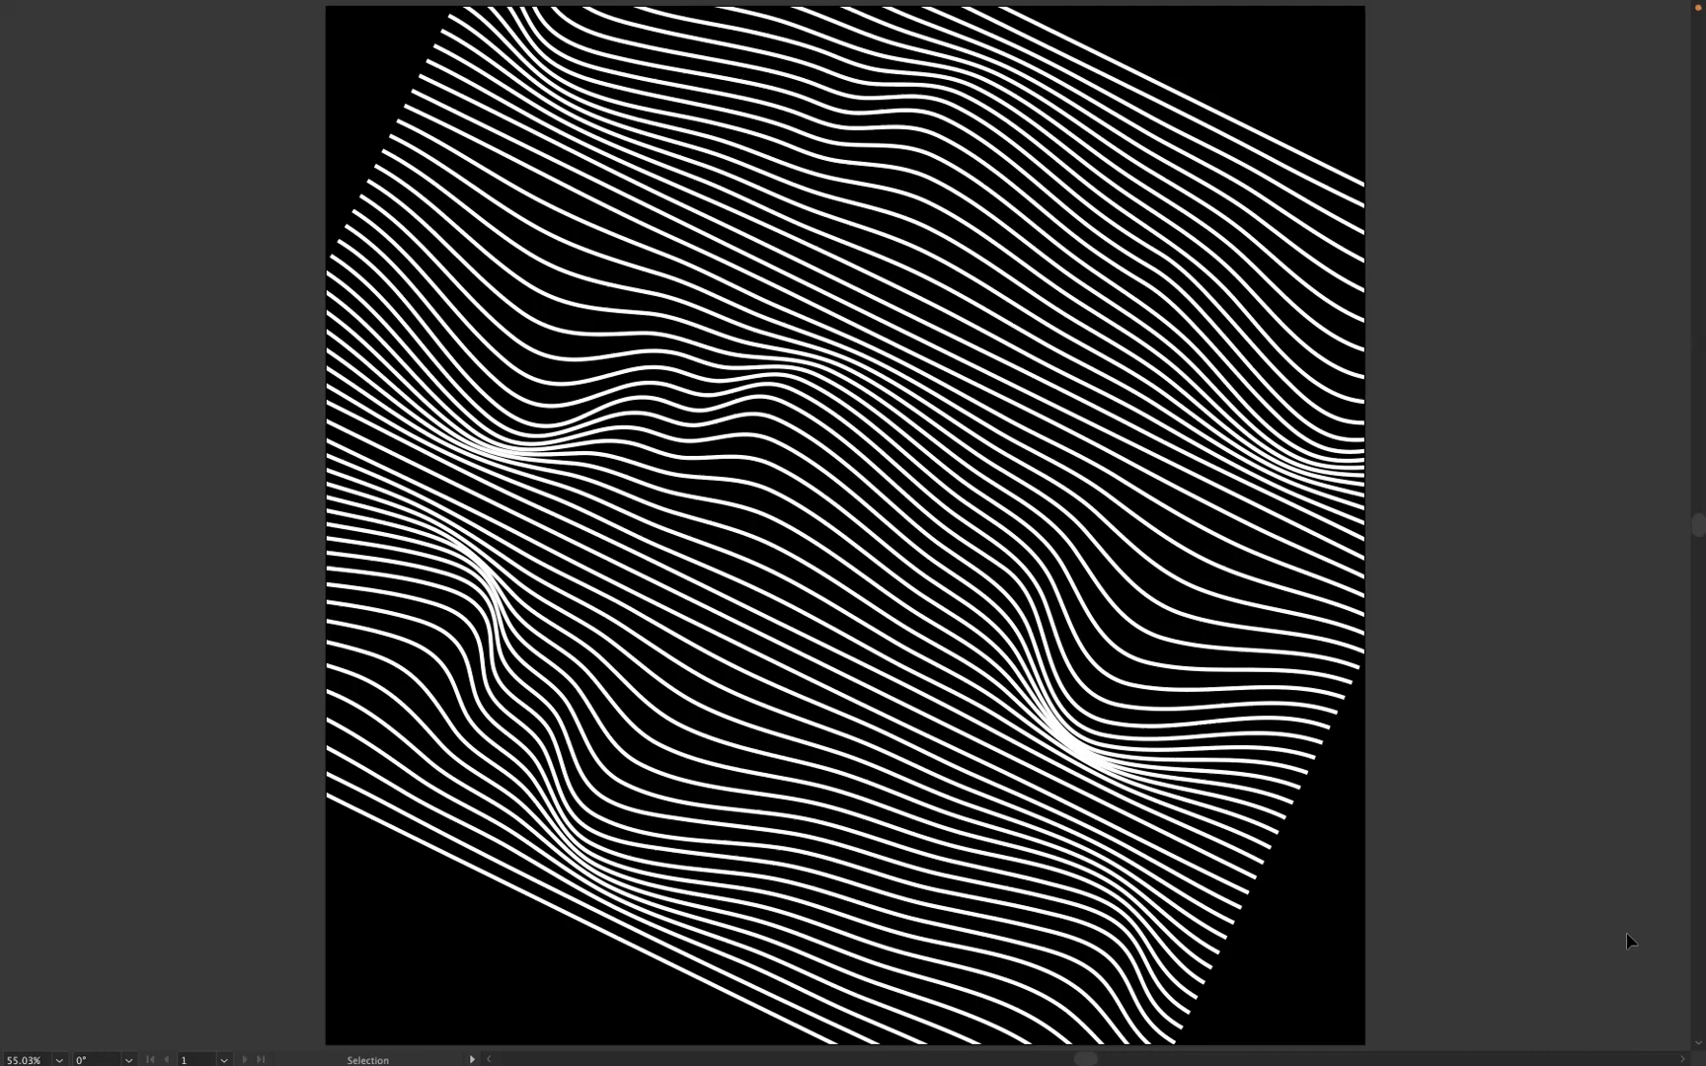
Leave full-screen view and delete the old warped wave artwork from the black artboard.
key("f")
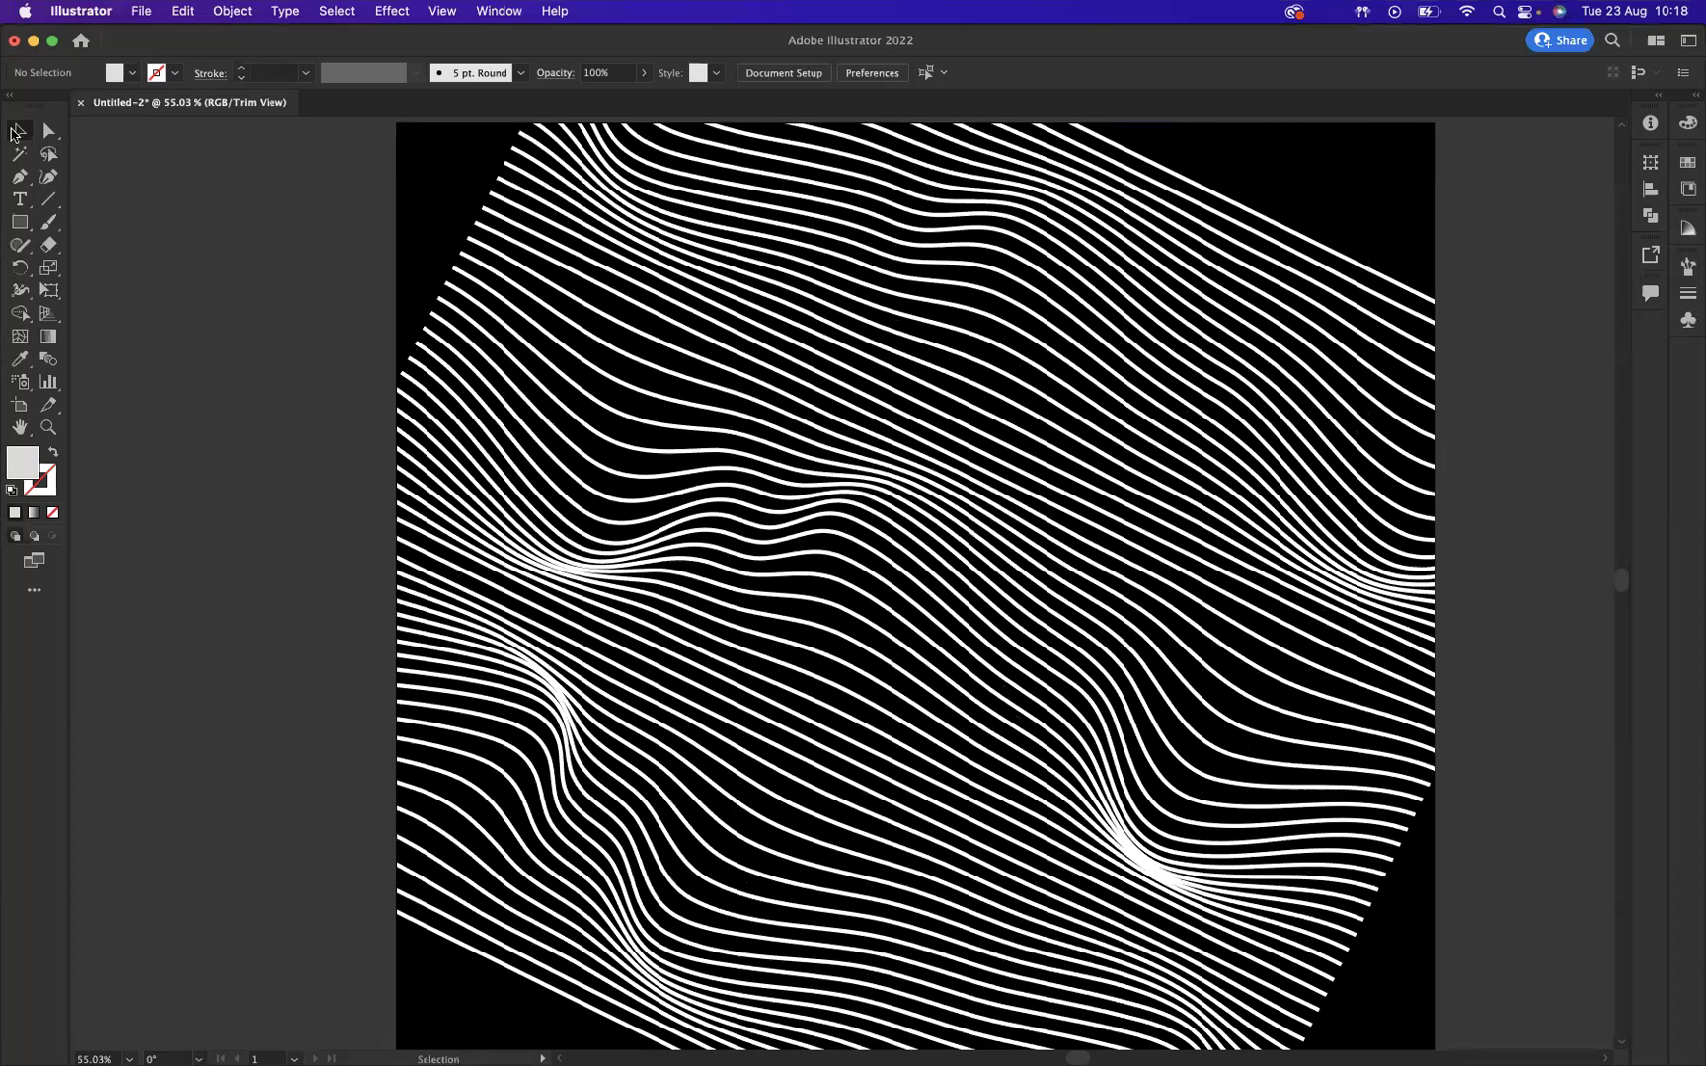
left_click(1132, 442)
key("Delete")
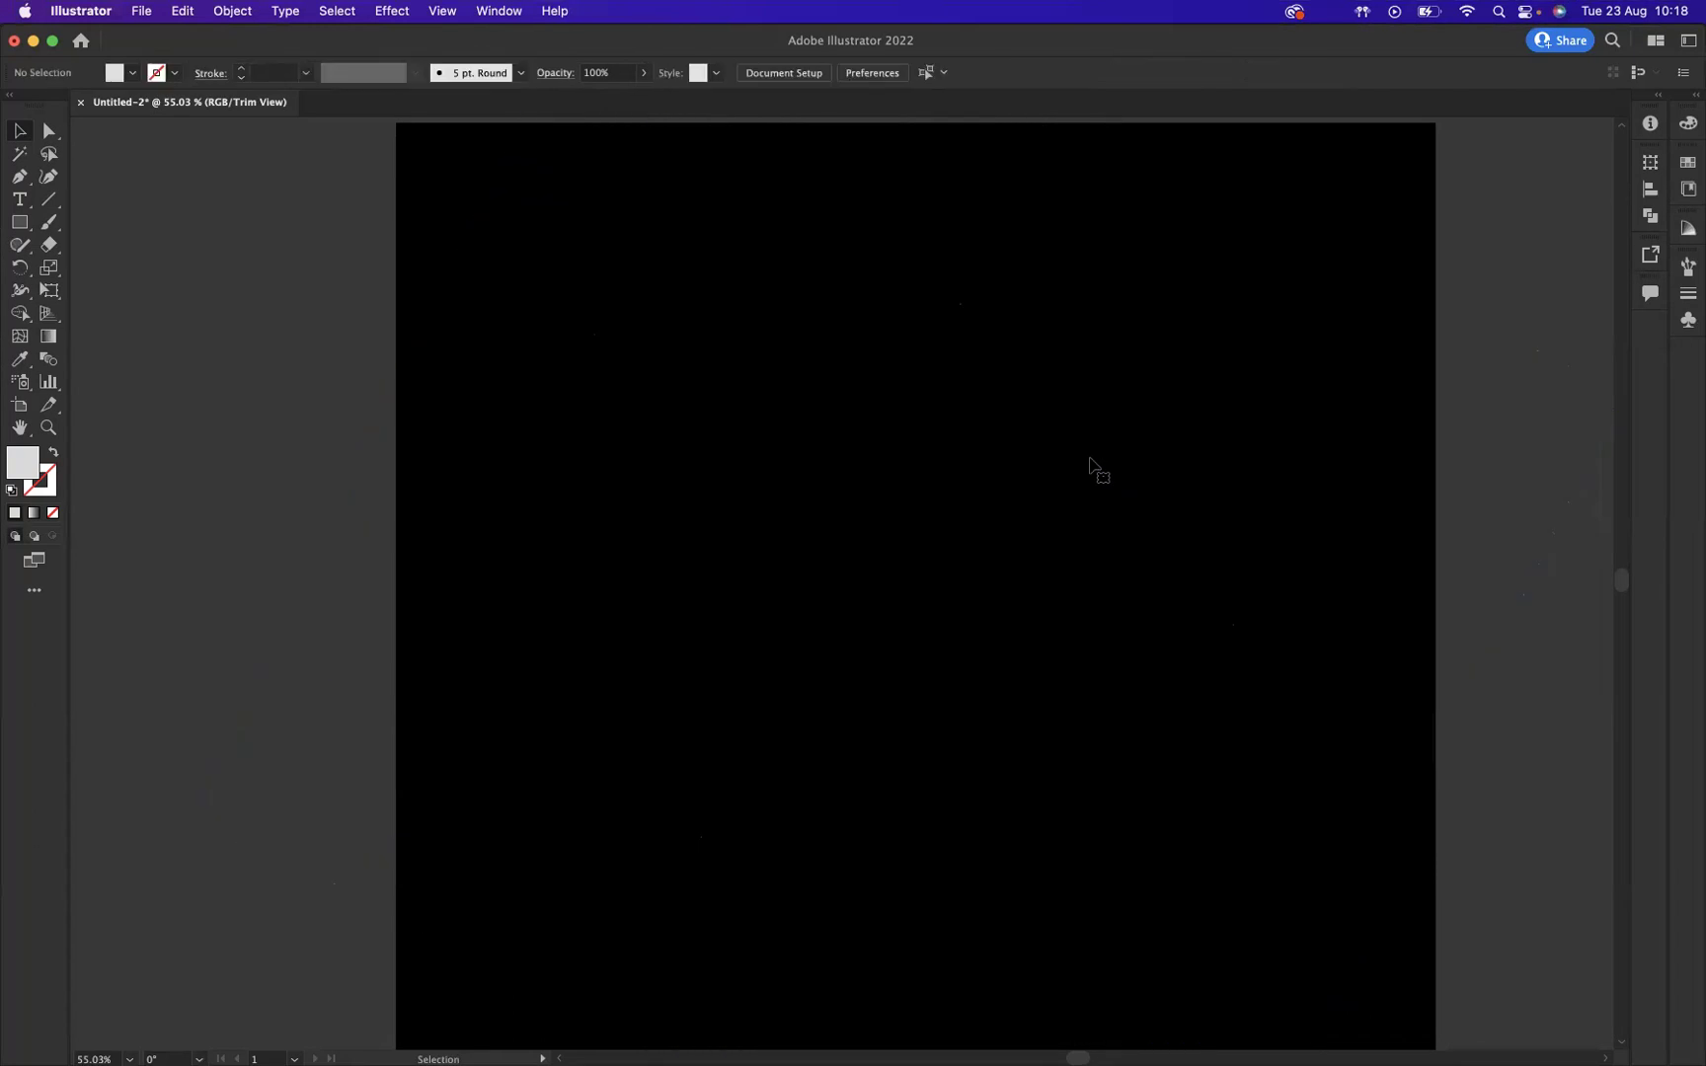
left_click(48, 428)
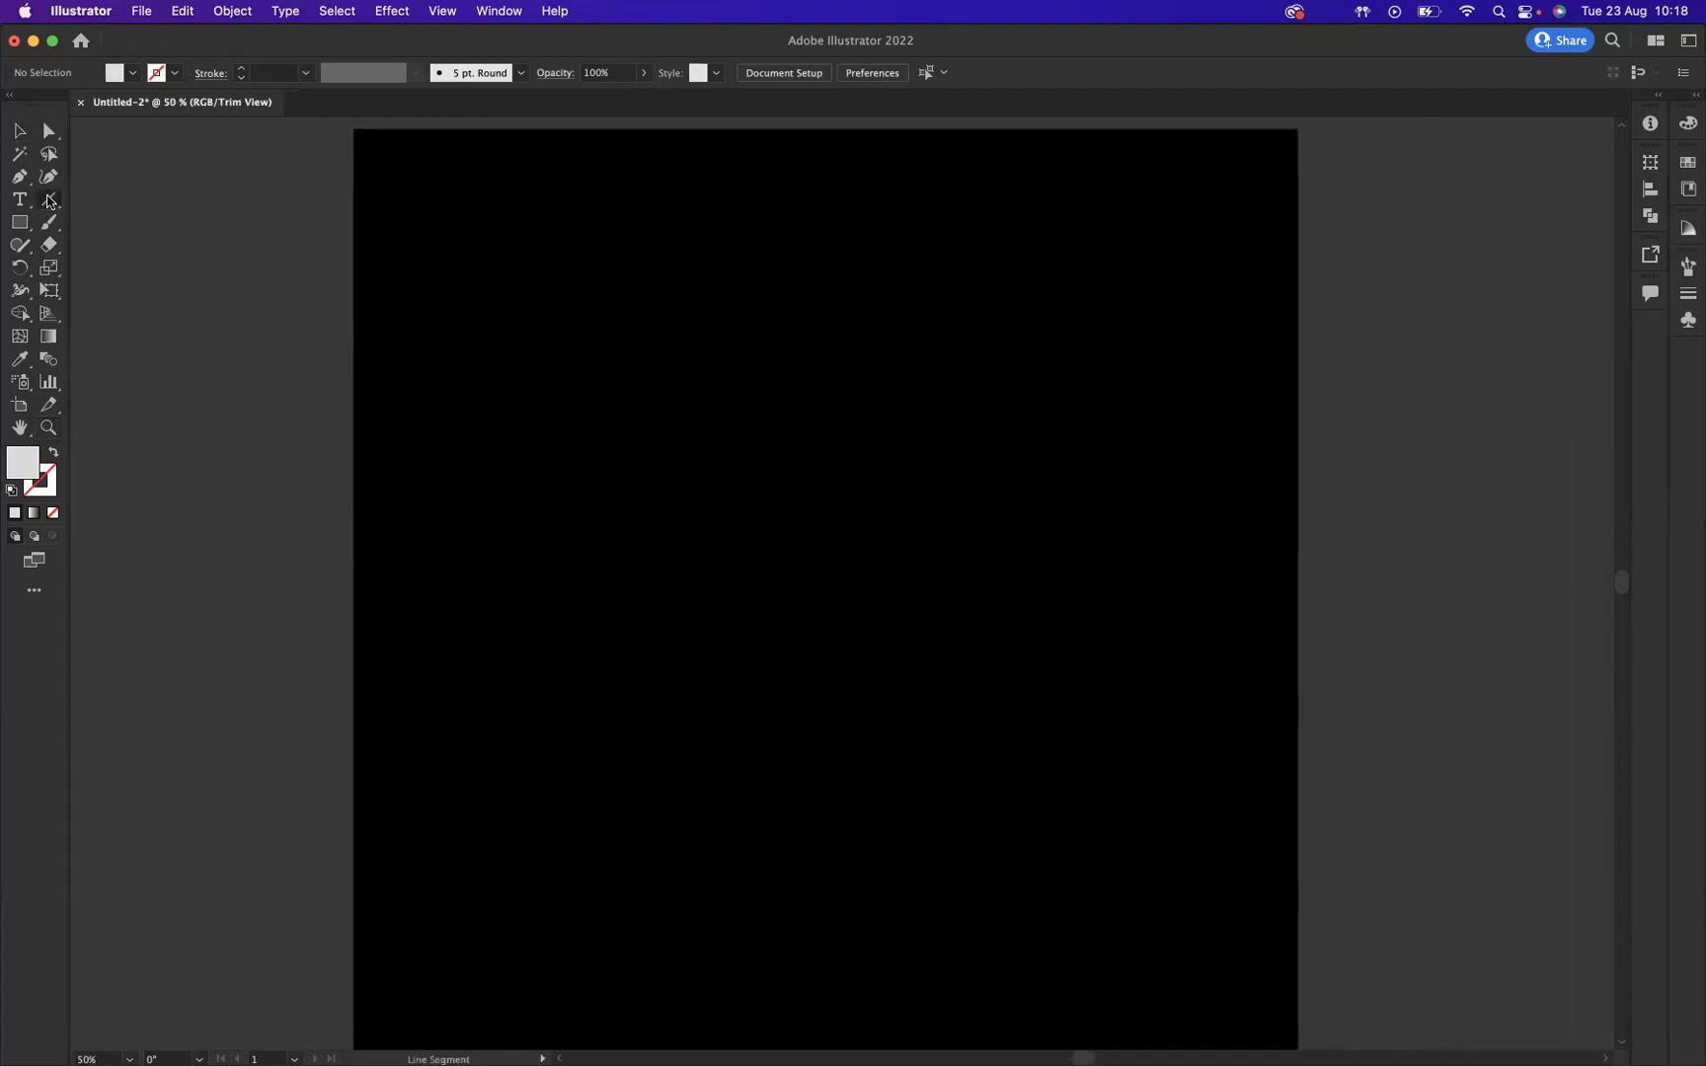
Draw a horizontal line near the artboard top with a white 4 pt stroke.
mouse_move(445, 270)
left_mouse_down()
mouse_move(1027, 235)
mouse_move(1172, 270)
left_mouse_up()
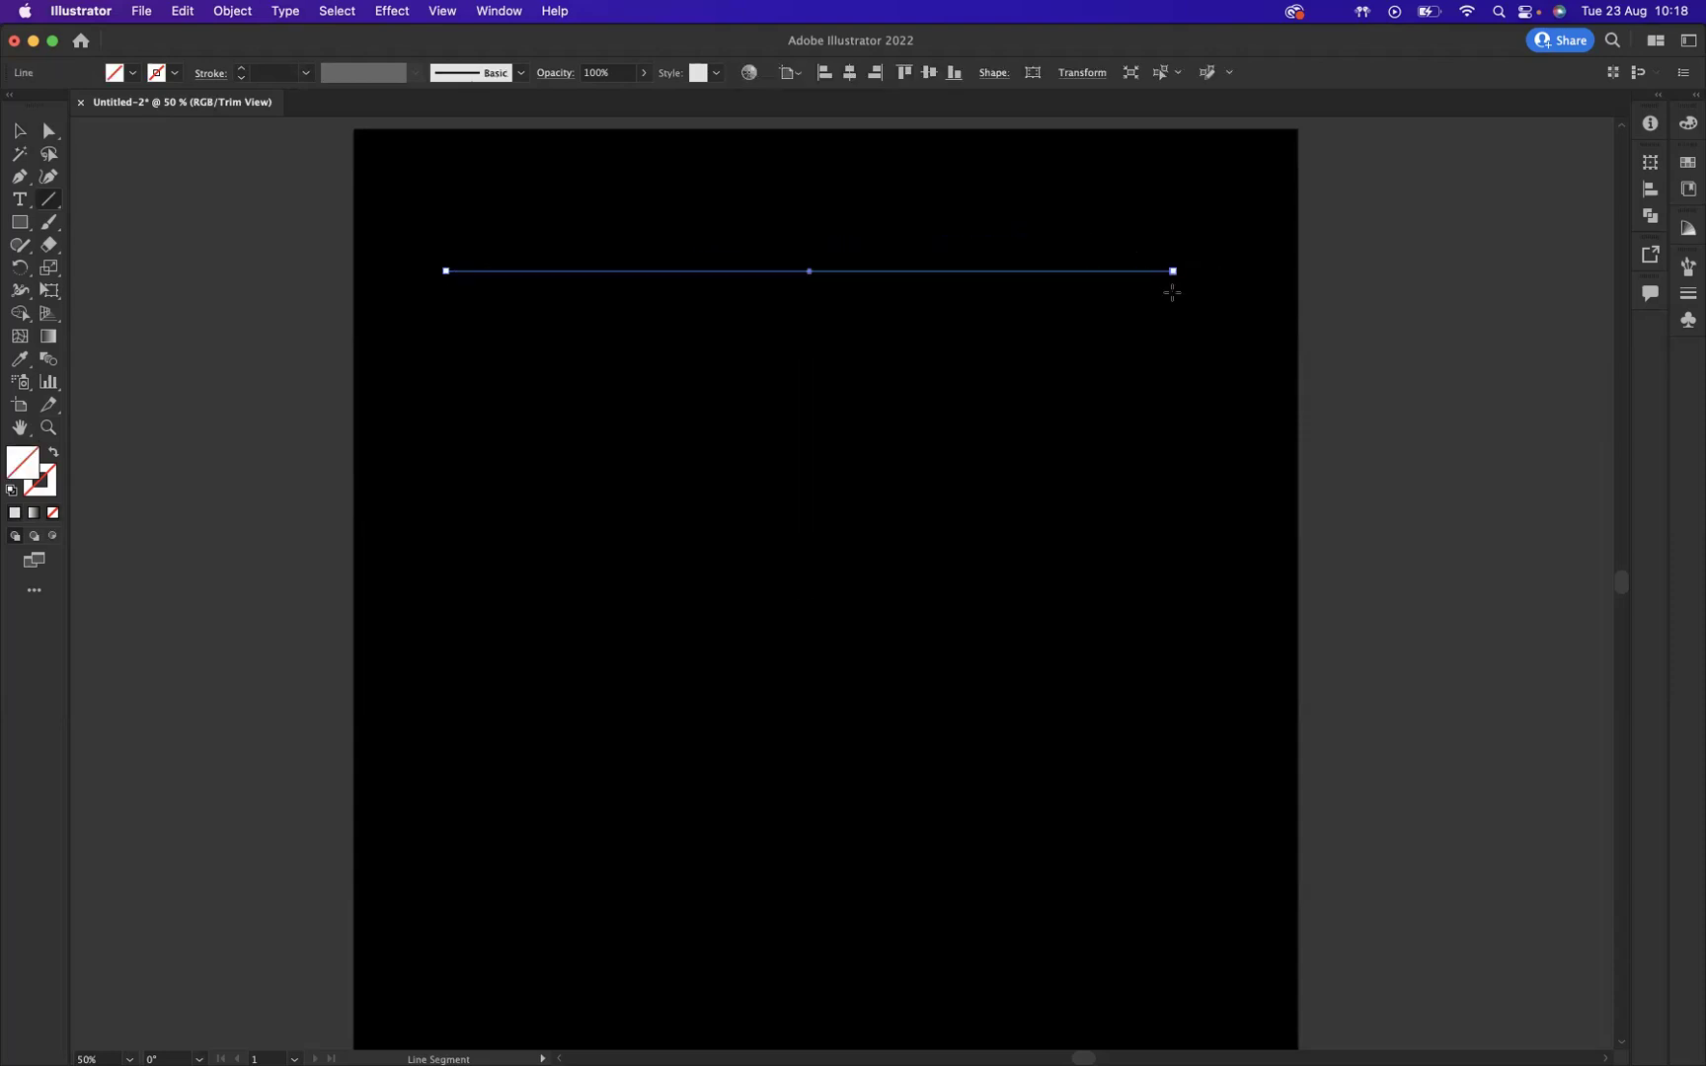
left_click(240, 70)
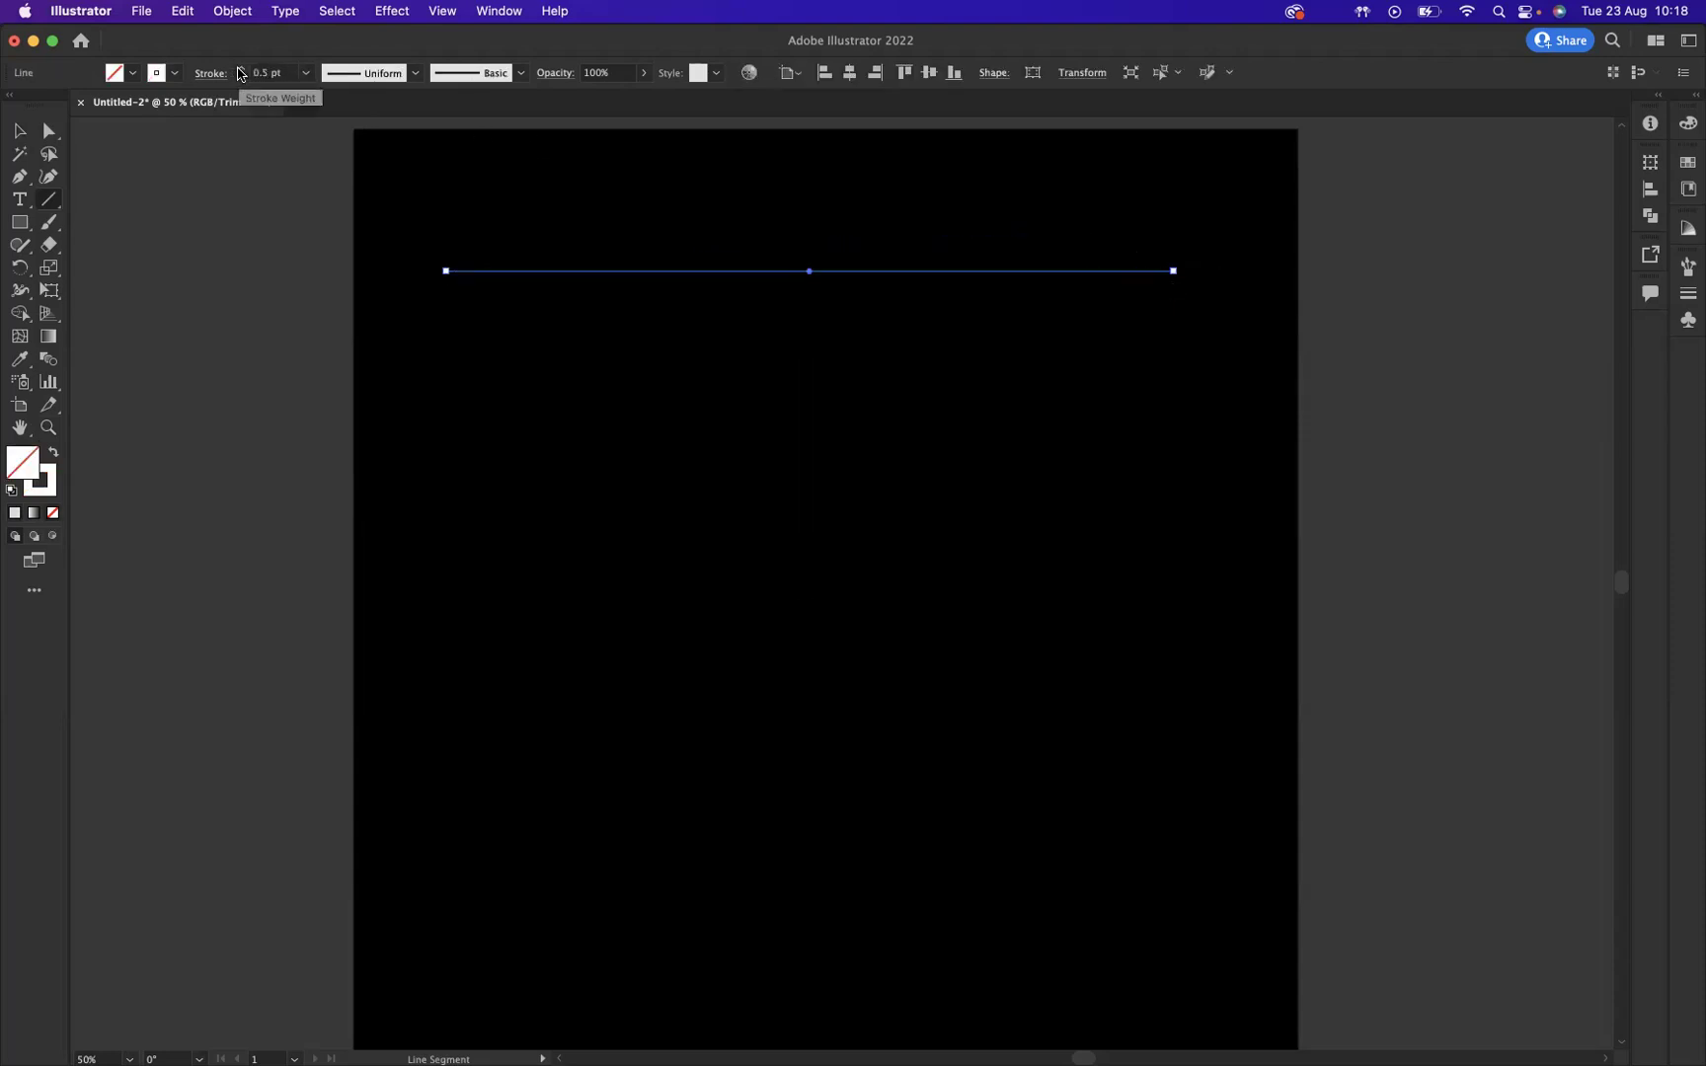
left_click(240, 70)
left_click(240, 71)
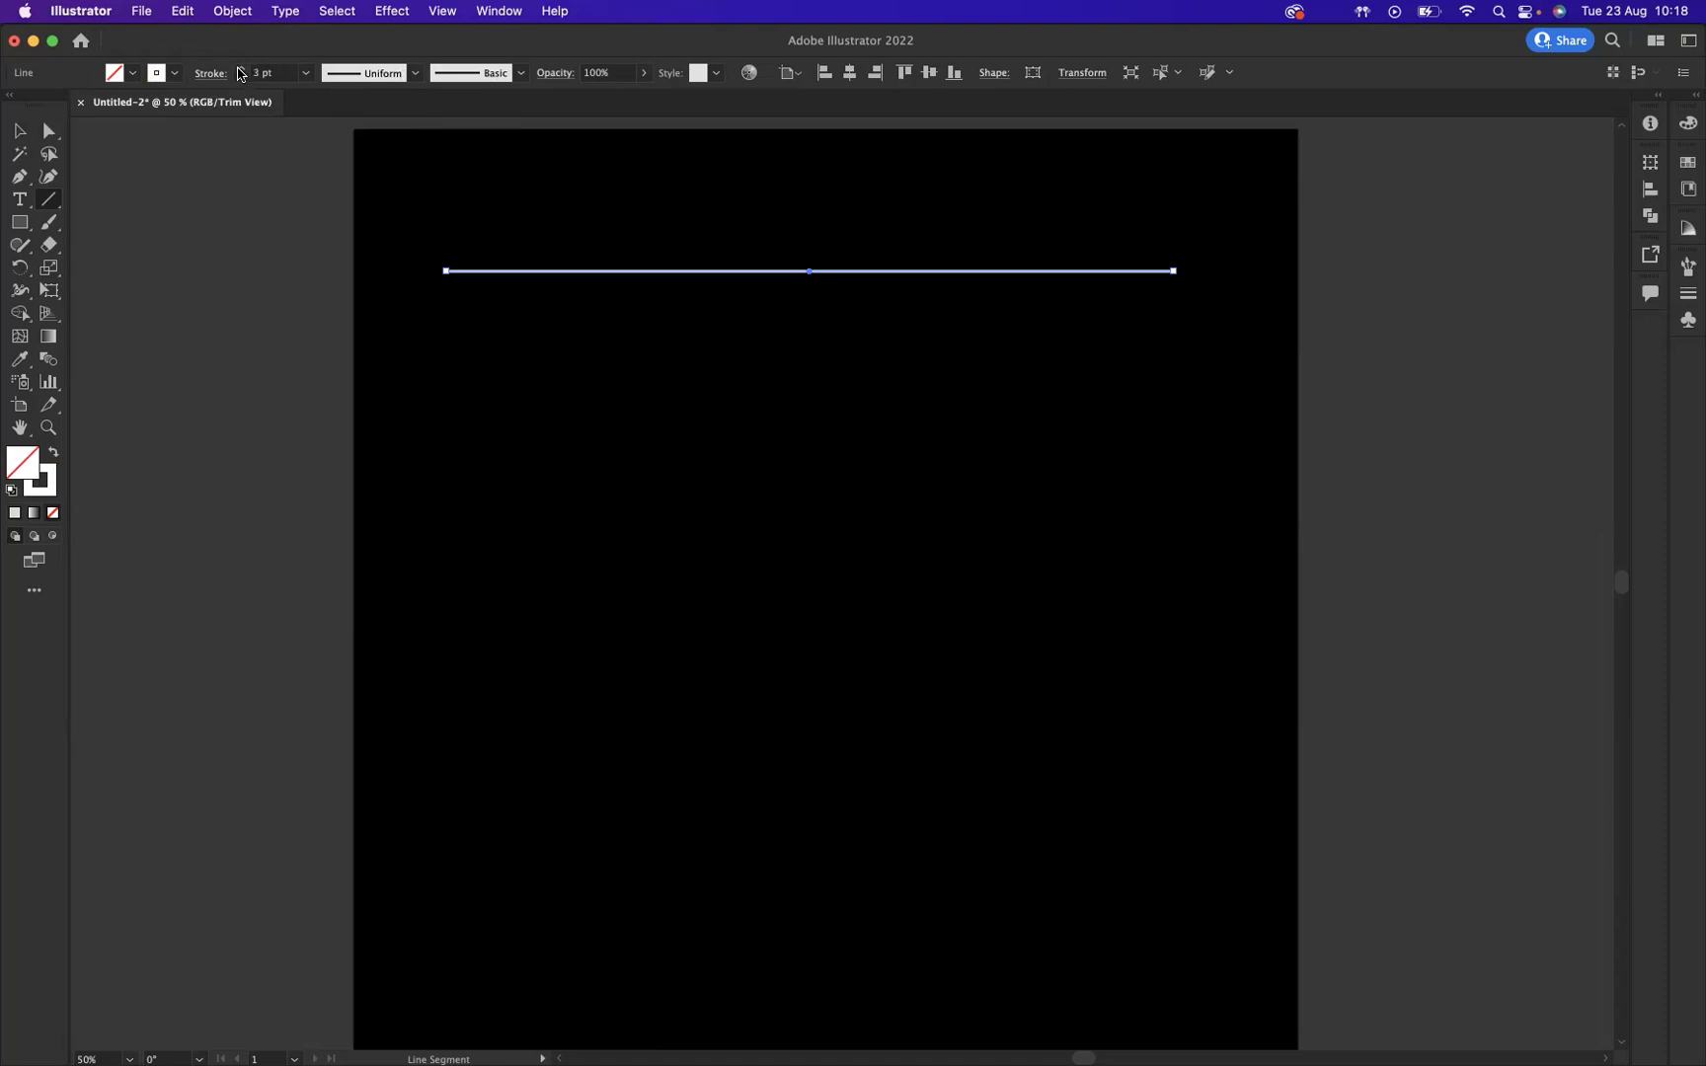
left_click(239, 70)
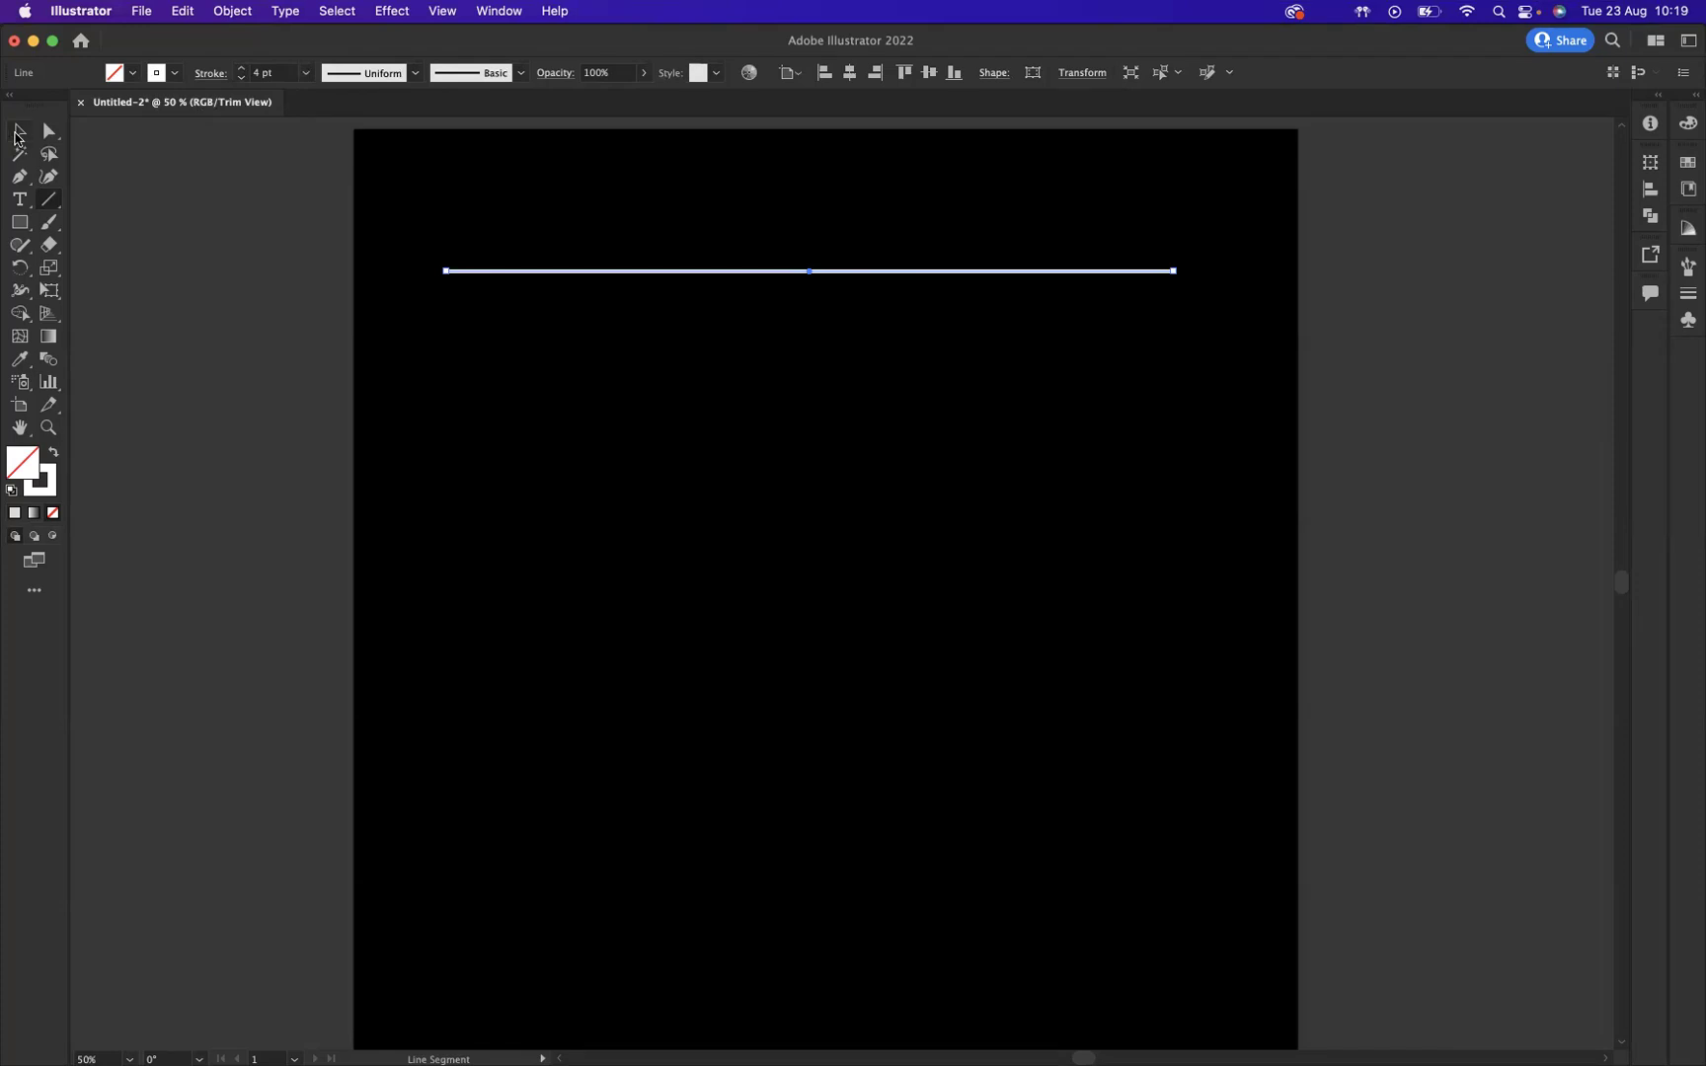
Duplicate the white line just below itself, repeating with Cmd+D until the stack forms a square.
left_click(19, 130)
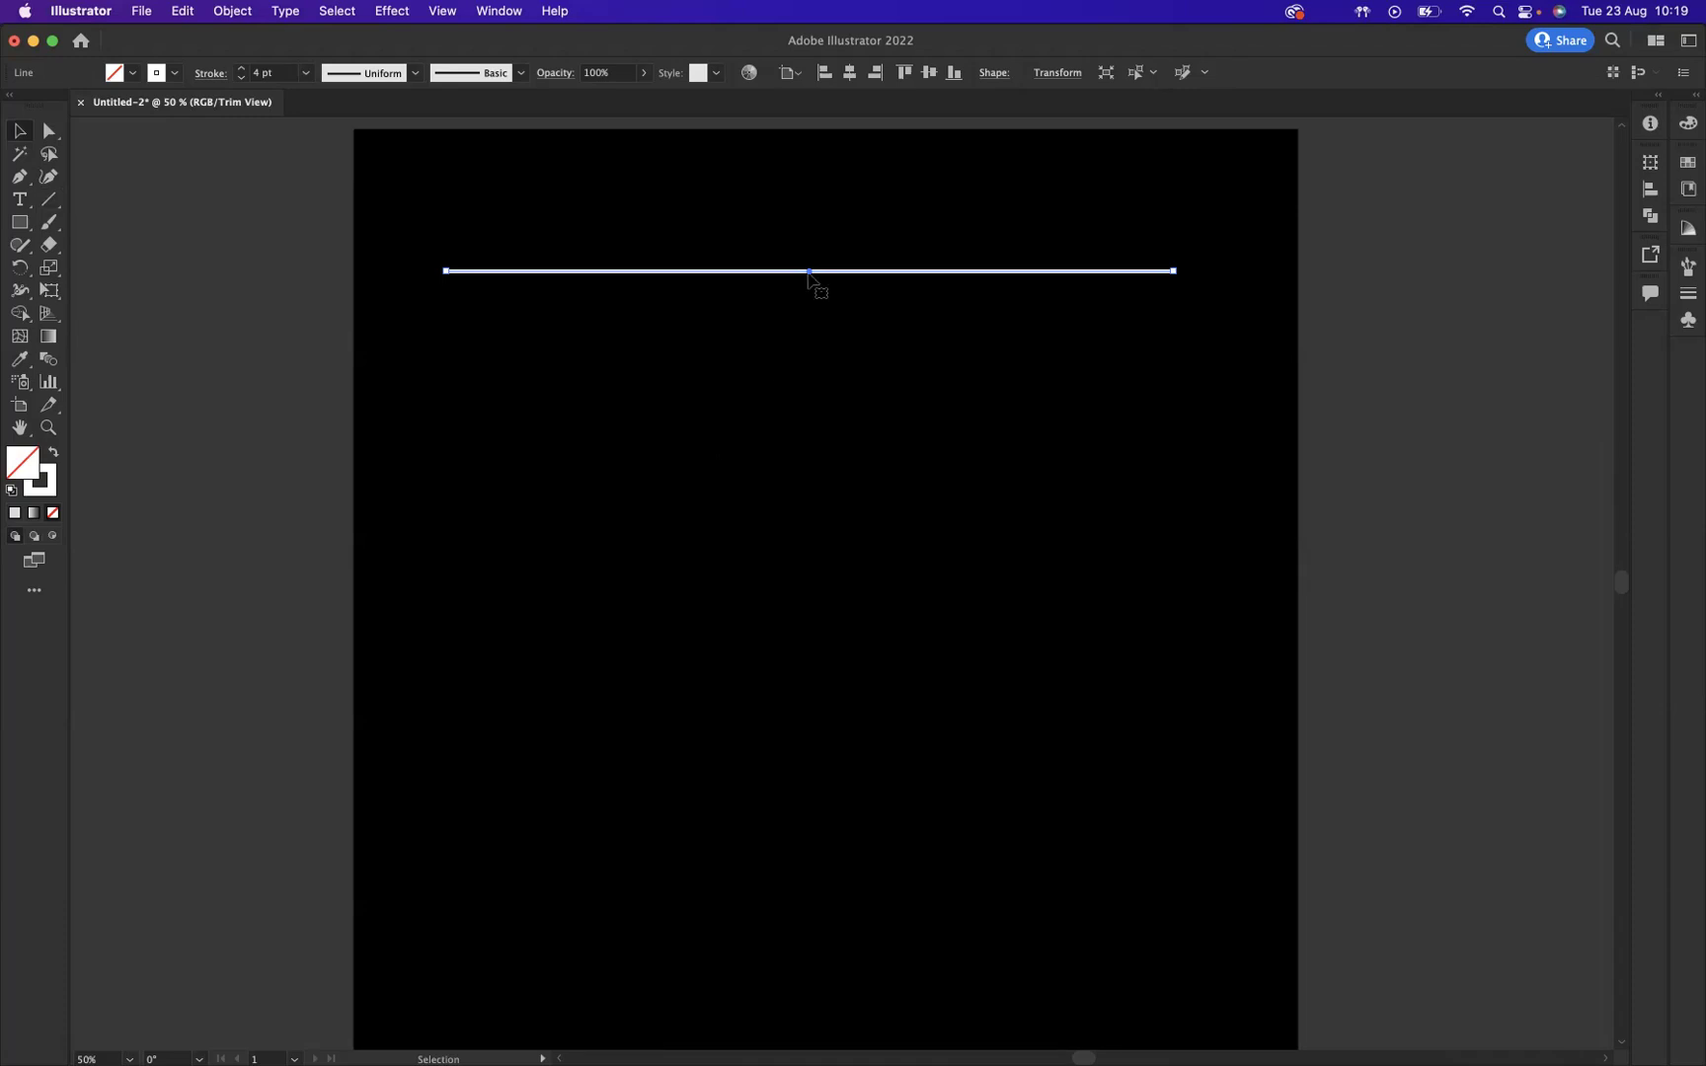
left_click_drag(810, 272, 810, 283)
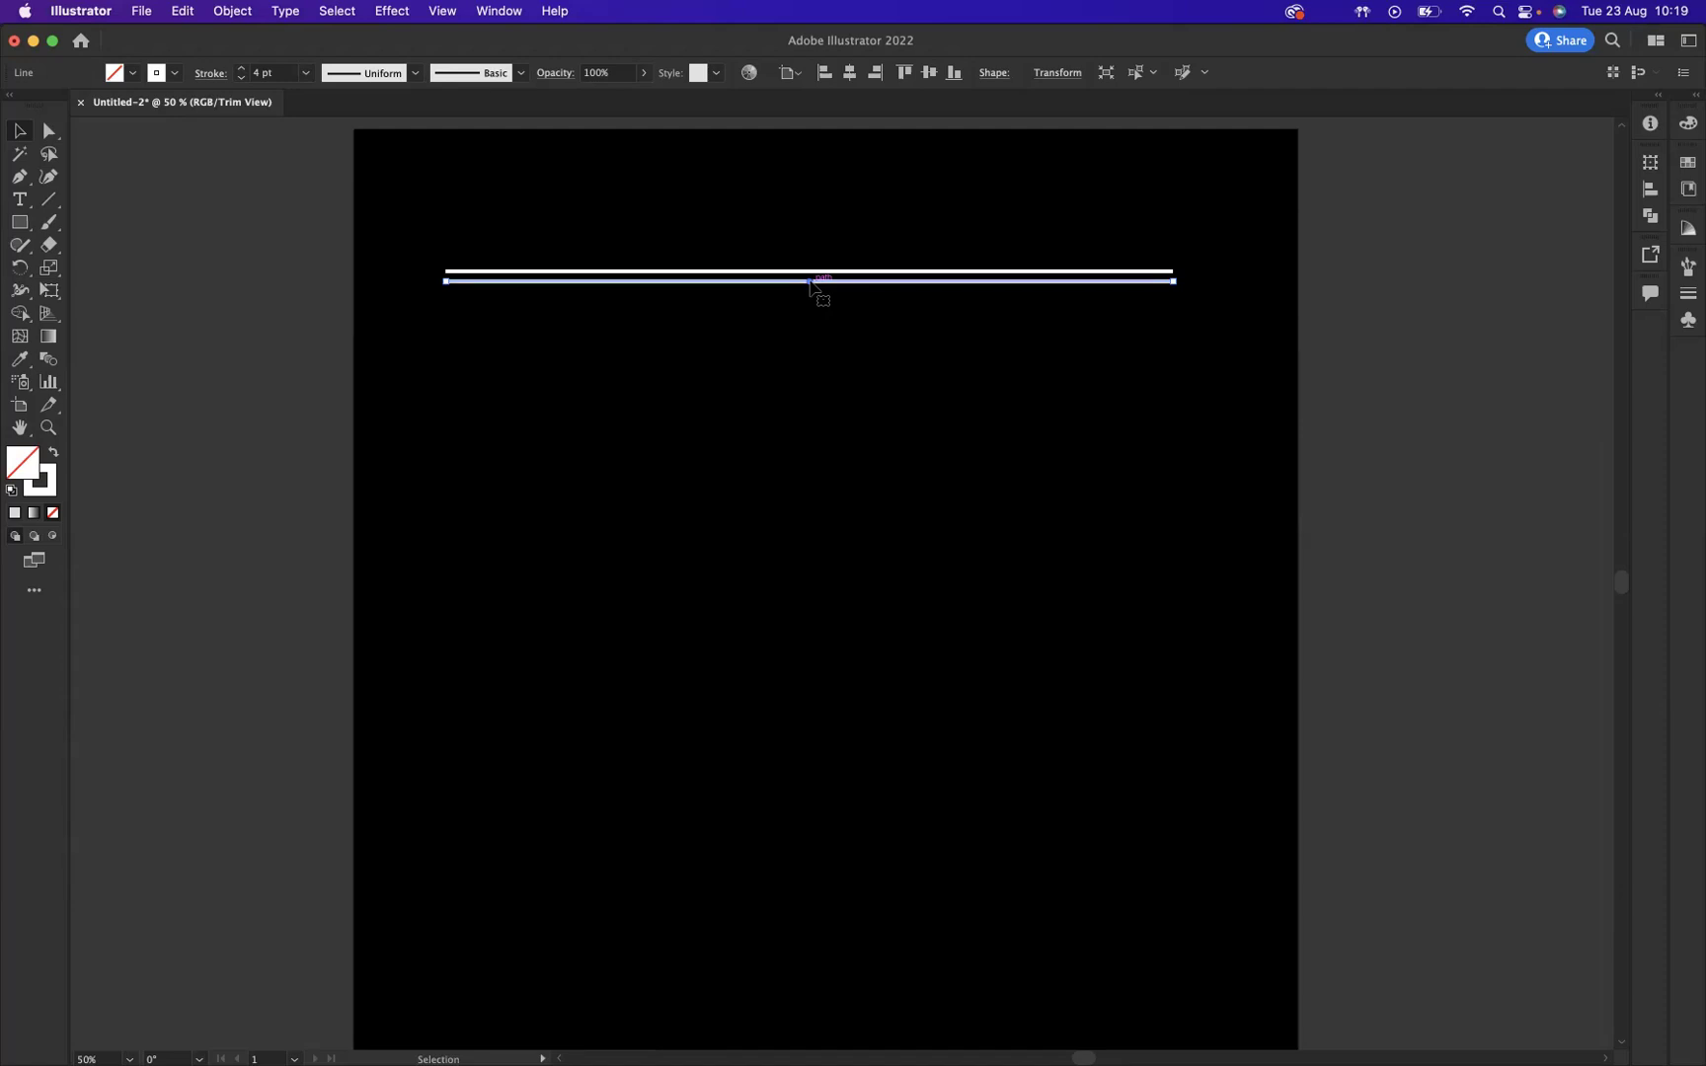
key("super+d")
key("super+d")
key("super+d")
key("super+d")
key("super+d")
key("super+d")
key("super+d")
key("super+d")
key("super+d")
key("super+d")
key("super+d")
key("super+d")
key("super+d")
key("super+d")
key("super+d")
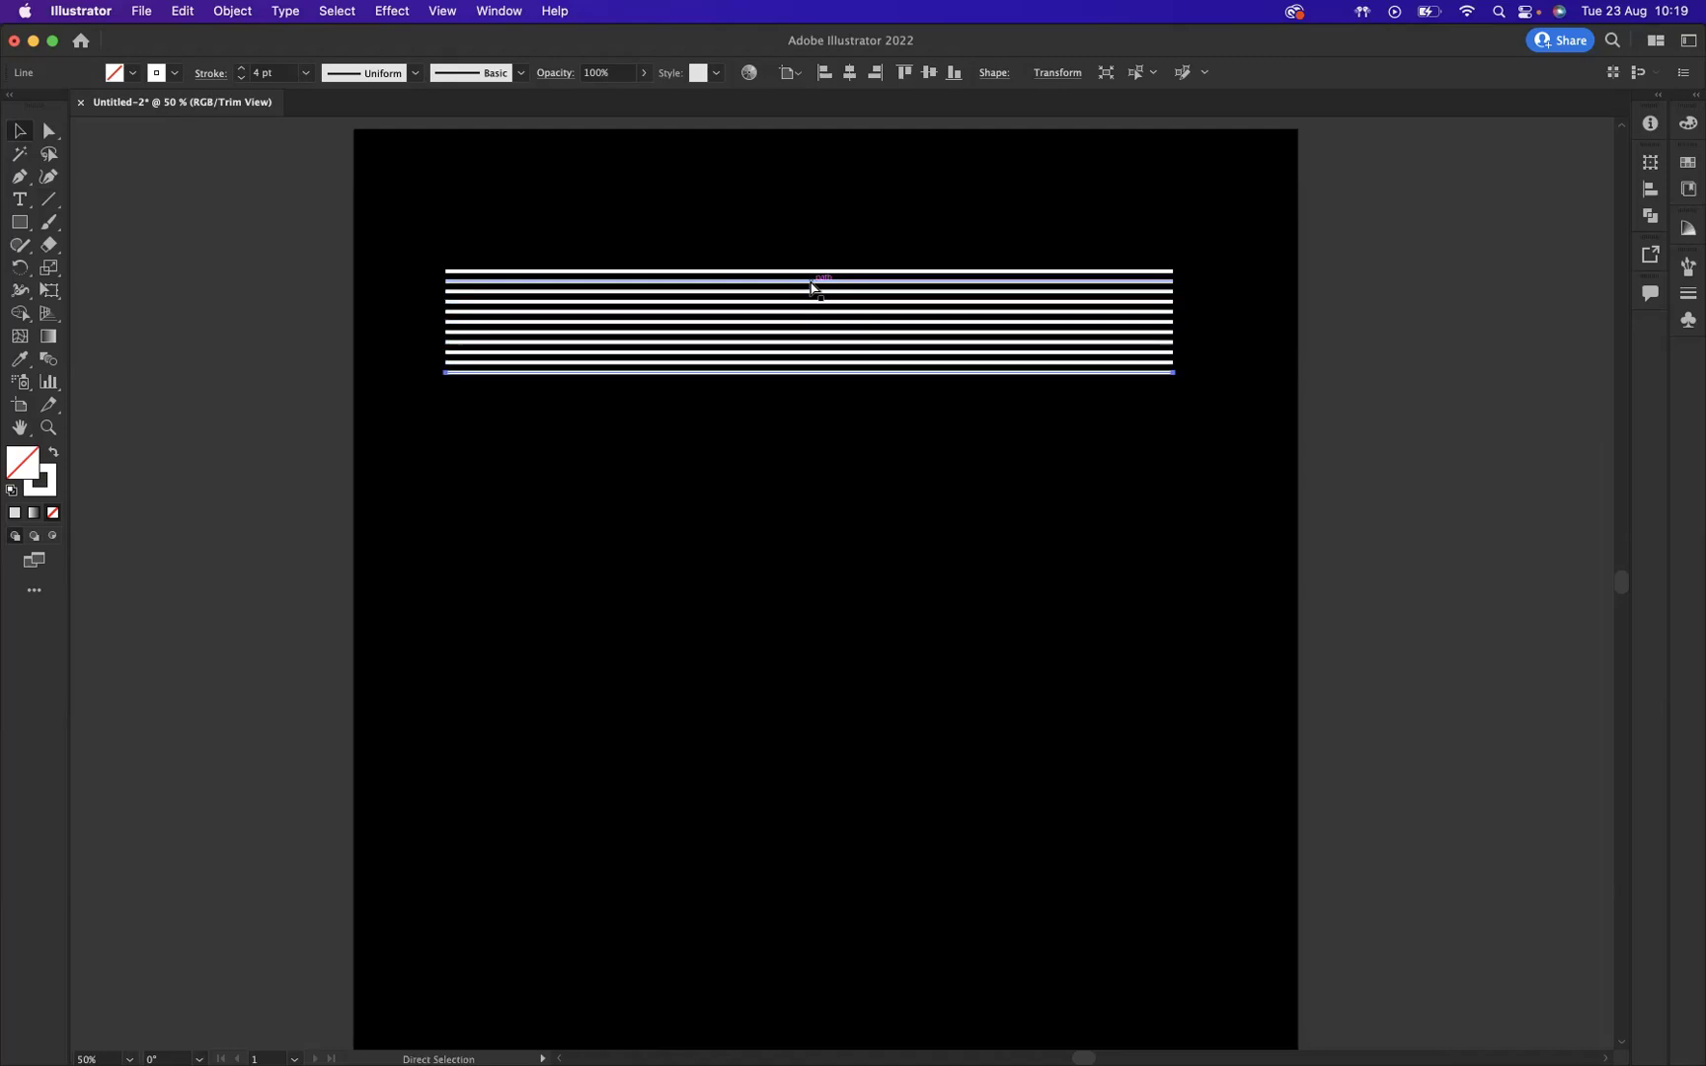
key("super+d")
key("super+d")
key("super+d")
key("super+d")
key("super+d")
key("super+d")
key("super+d")
key("super+d")
key("super+d")
key("super+d")
key("super+d")
key("super+d")
key("super+d")
key("super+d")
key("super+d")
key("super+d")
key("super+d")
key("super+d")
key("super+d")
key("super+d")
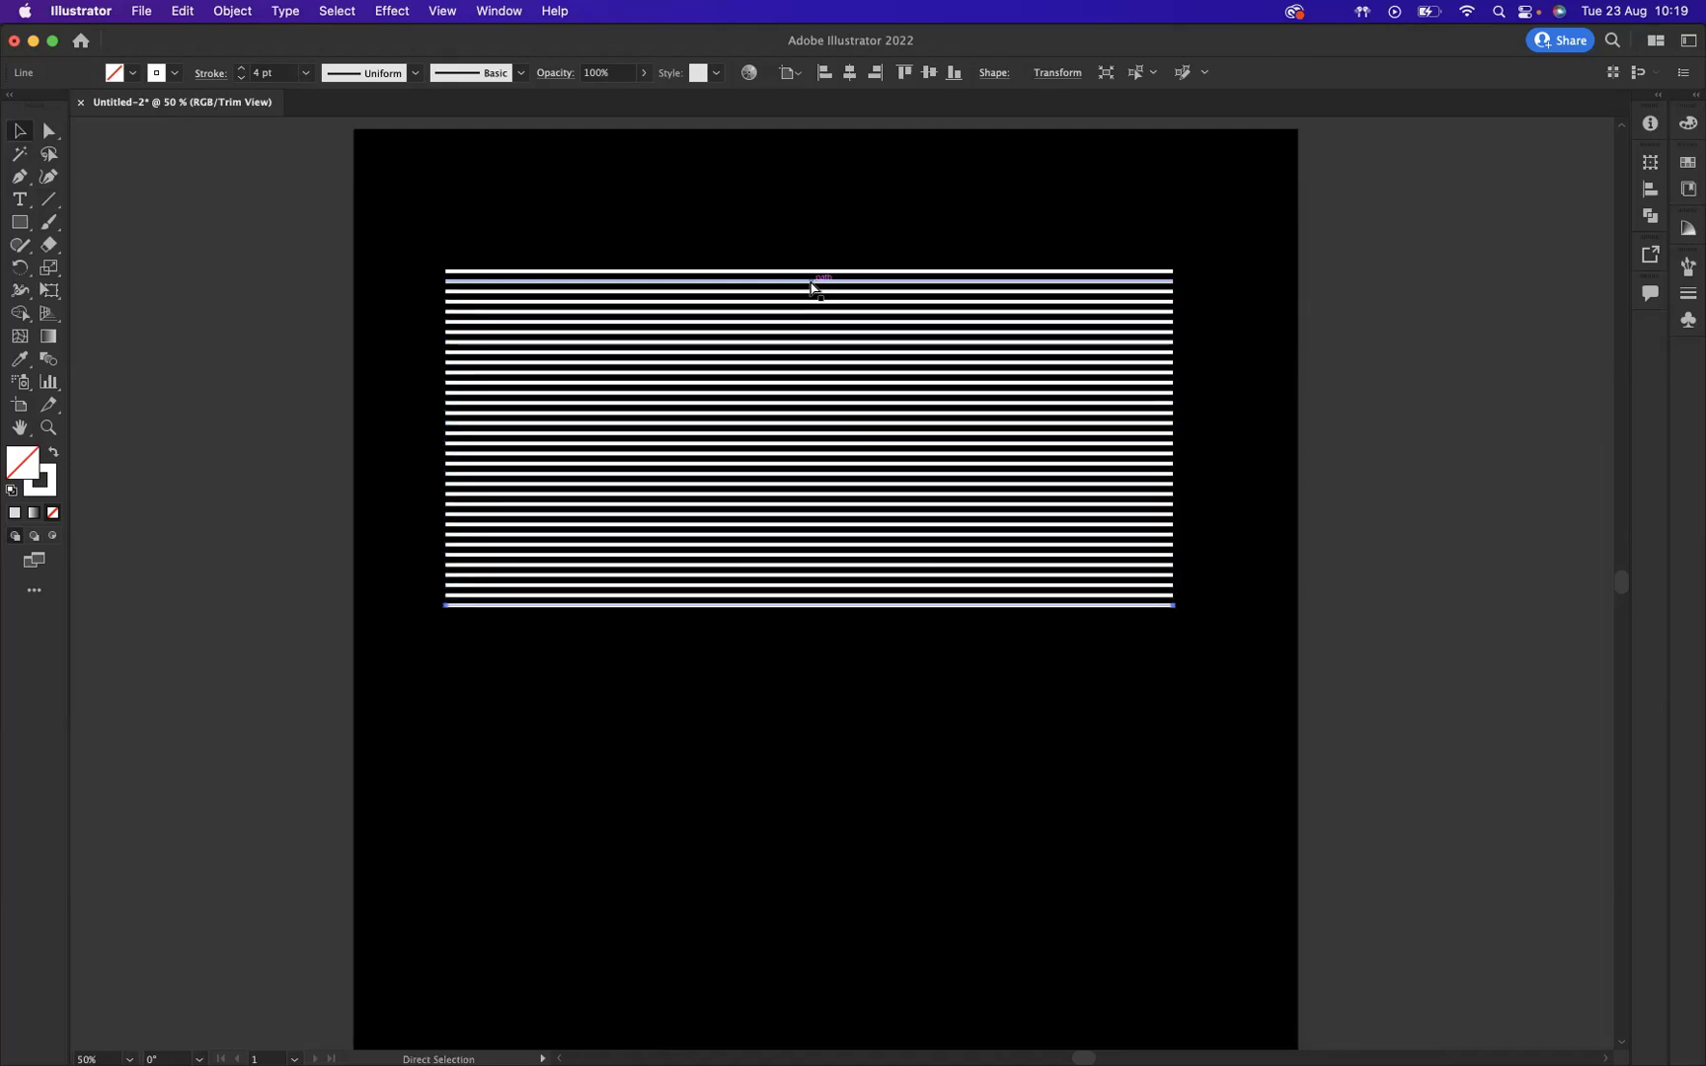
key("super+d")
key("super+d")
key("super+d")
key("super+d")
key("super+d")
key("super+d")
key("super+d")
key("super+d")
key("super+d")
key("super+d")
key("super+d")
key("super+d")
key("super+d")
key("super+d")
key("super+d")
key("super+d")
key("super+d")
key("super+d")
key("super+d")
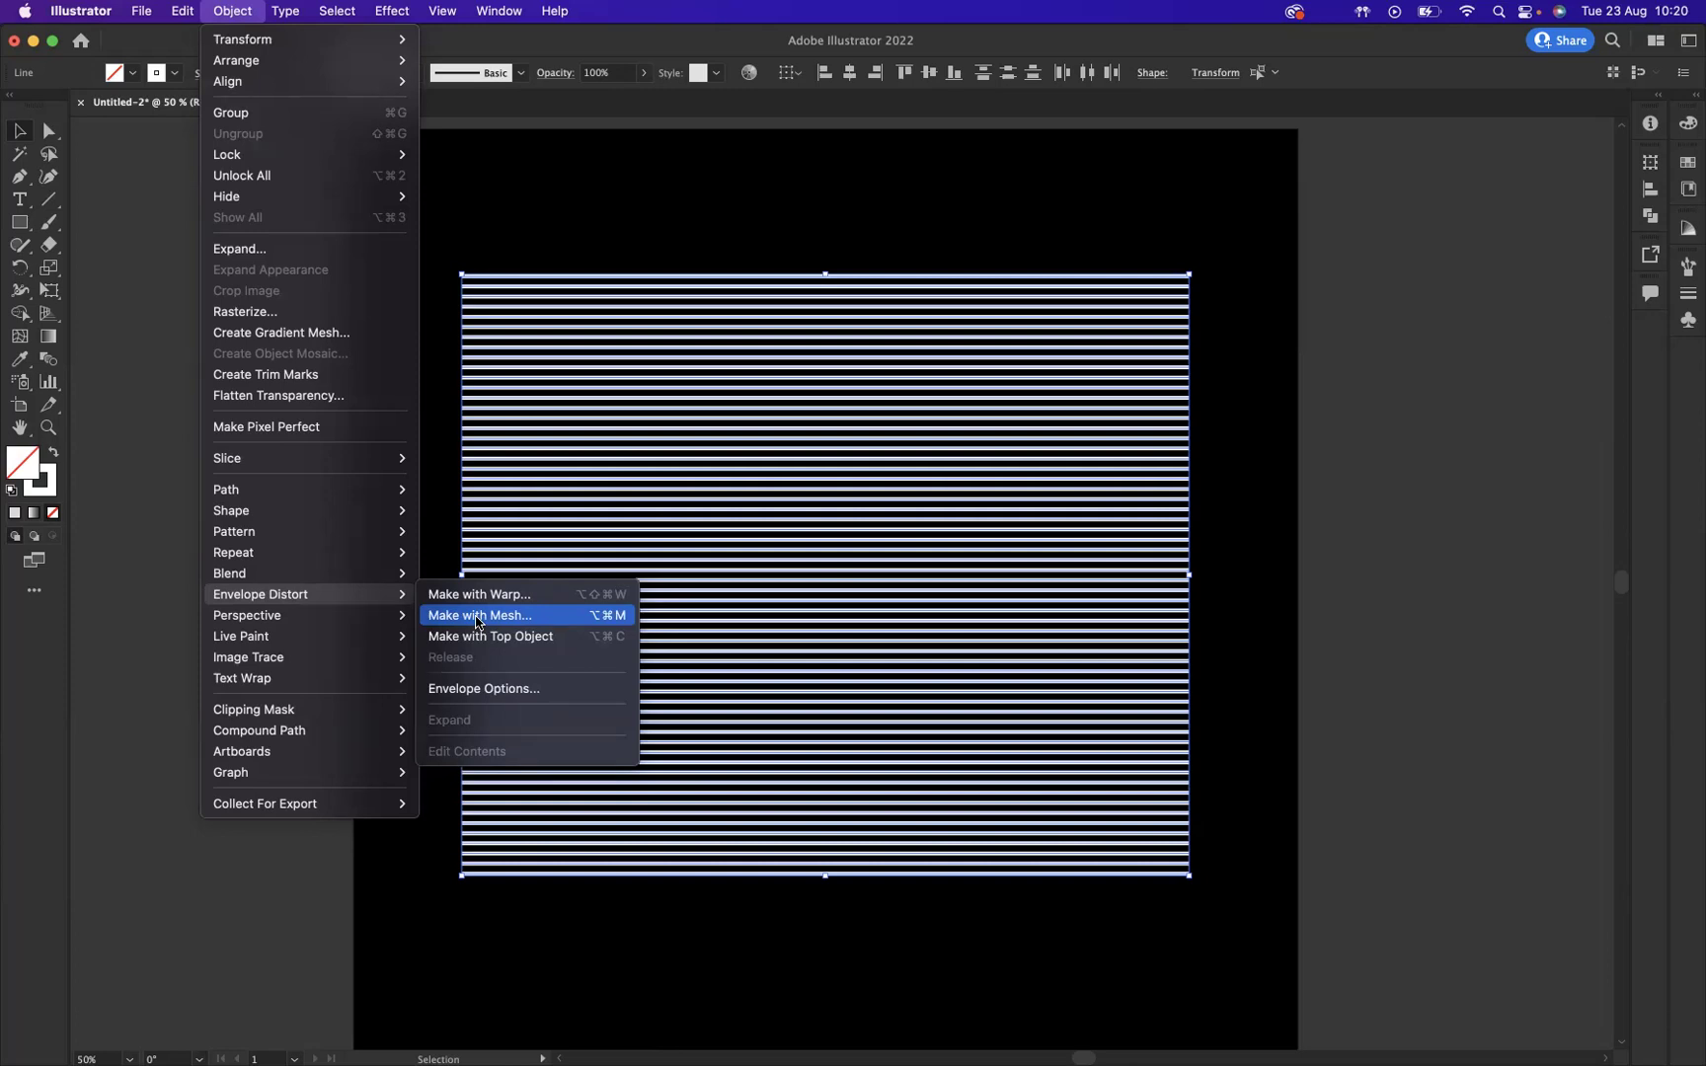
Apply Envelope Distort > Make with Mesh to the selected lines using 6 rows and 6 columns.
left_click(477, 616)
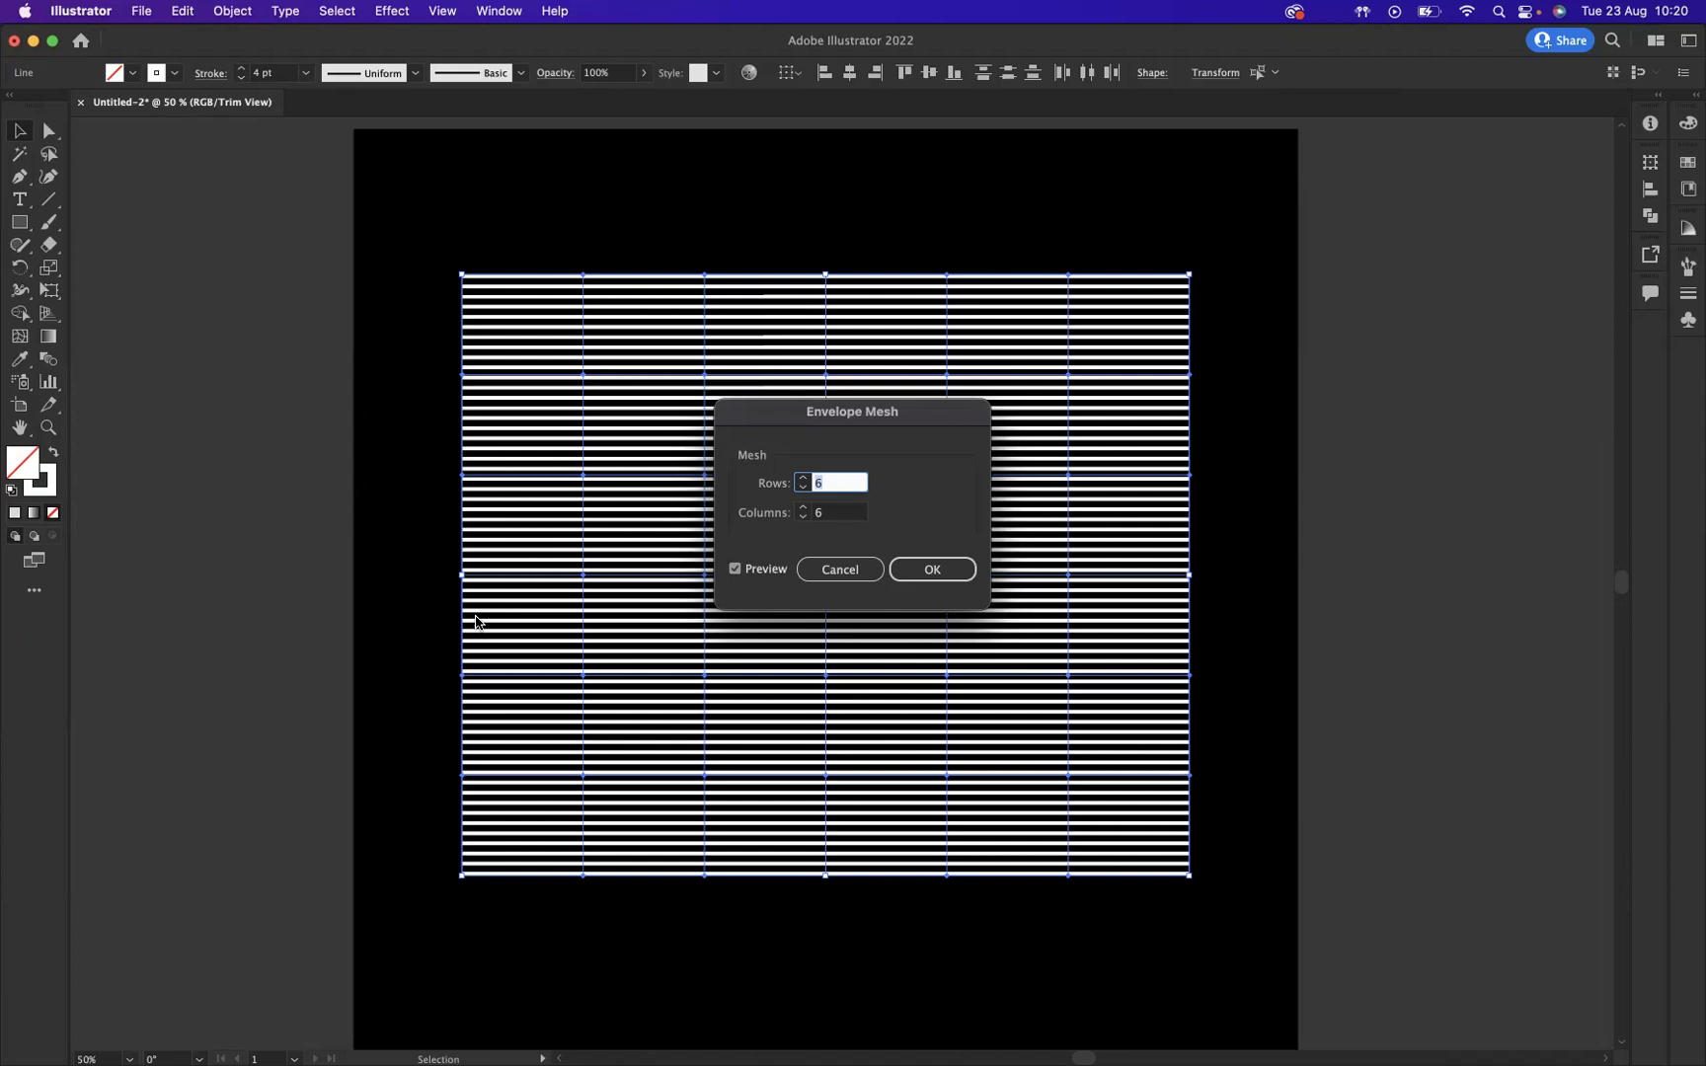
left_click(938, 571)
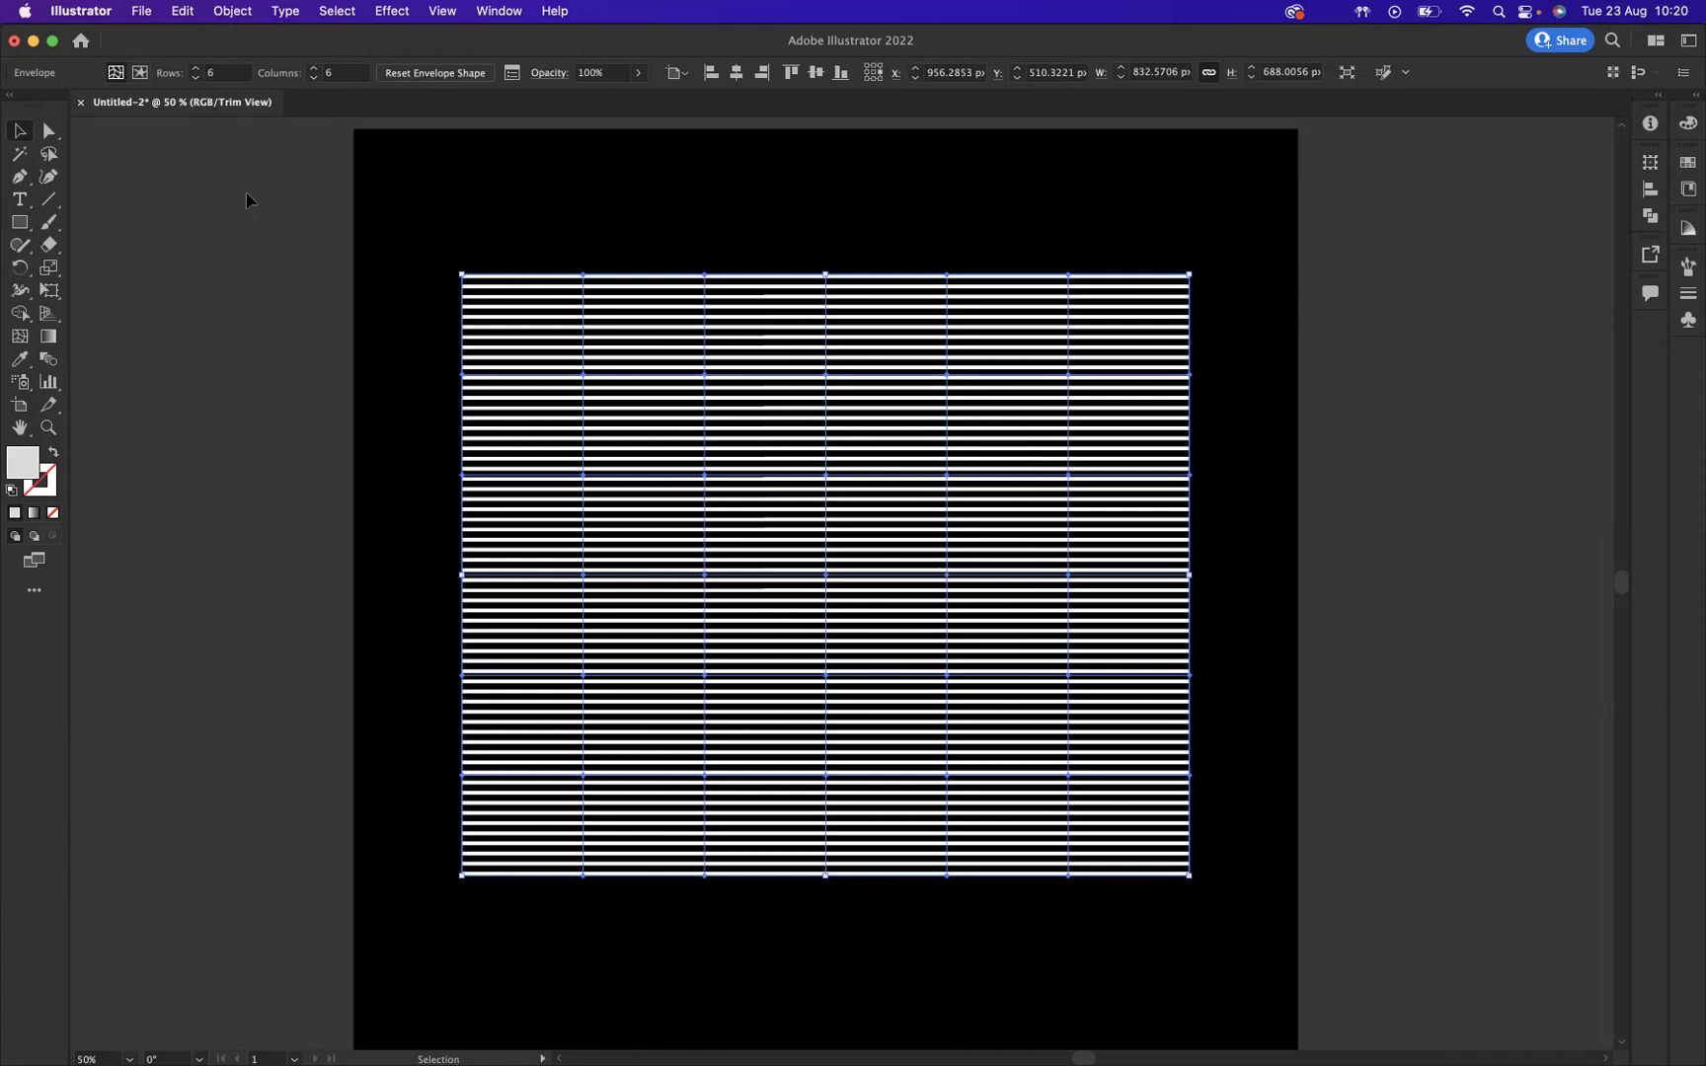
Drag the upper-left, top-middle and upper-right mesh points to bend the top lines into waves.
left_click(47, 131)
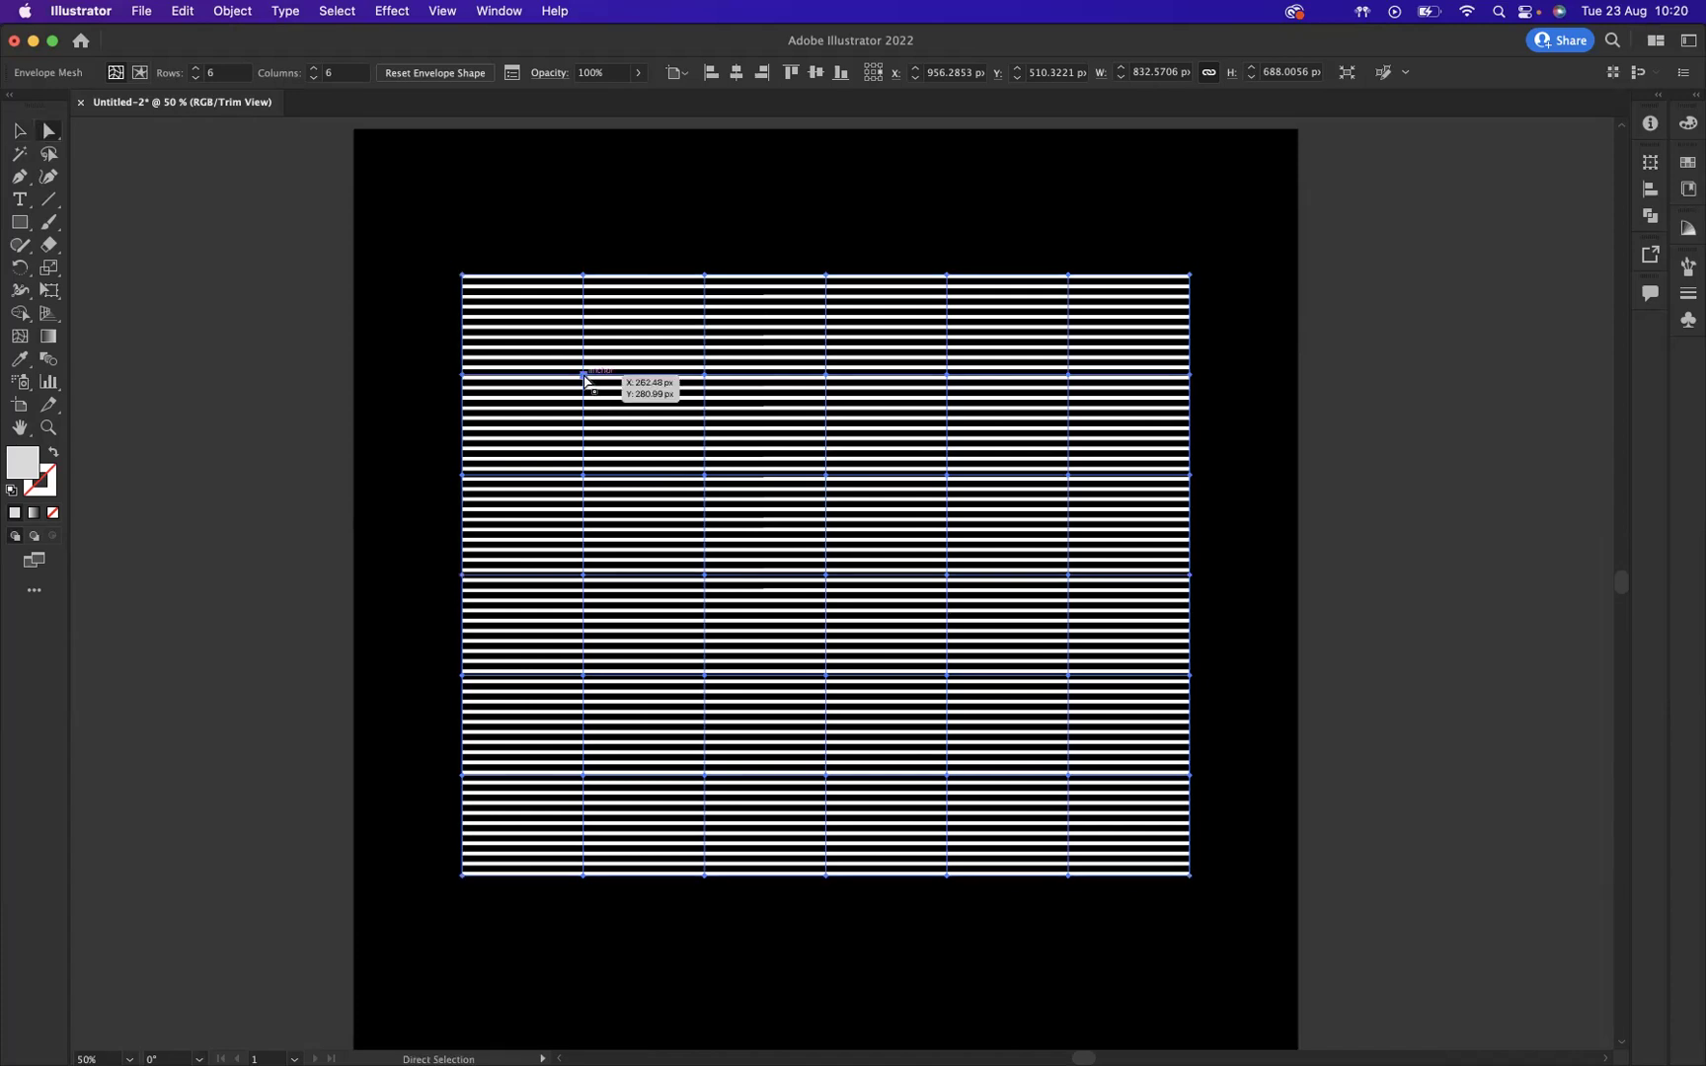
left_click(584, 378)
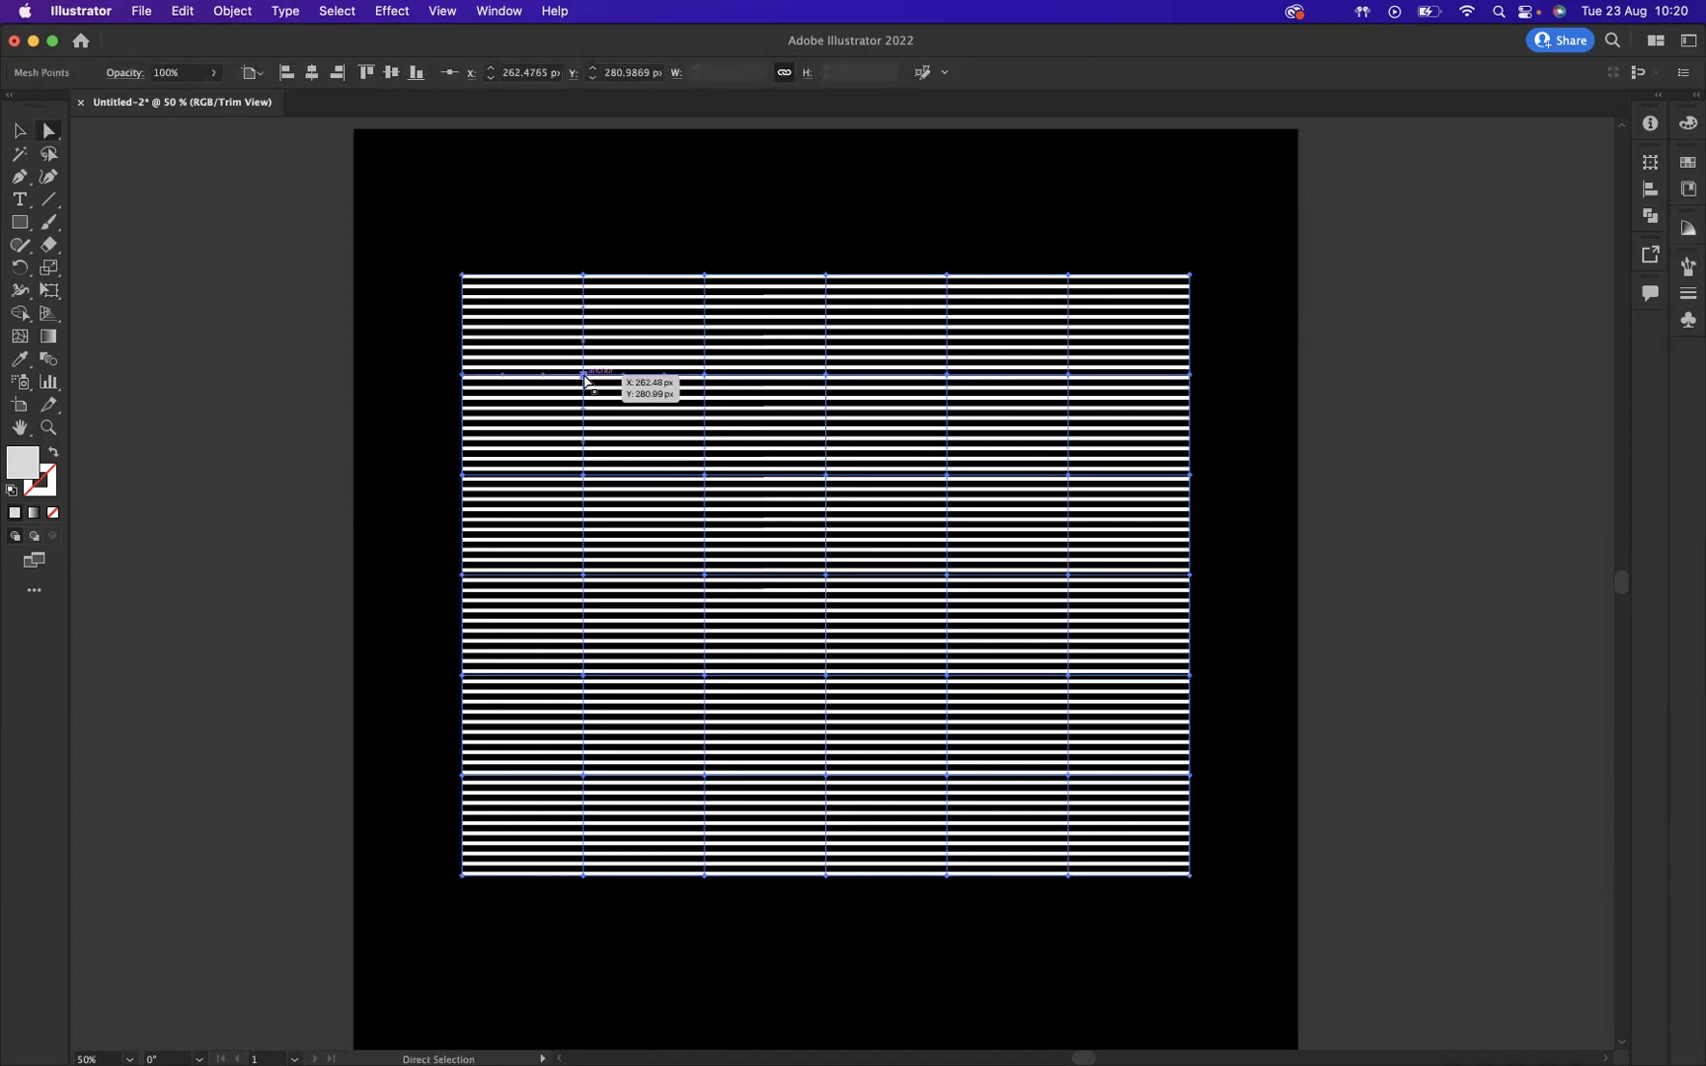
left_click_drag(585, 381, 610, 407)
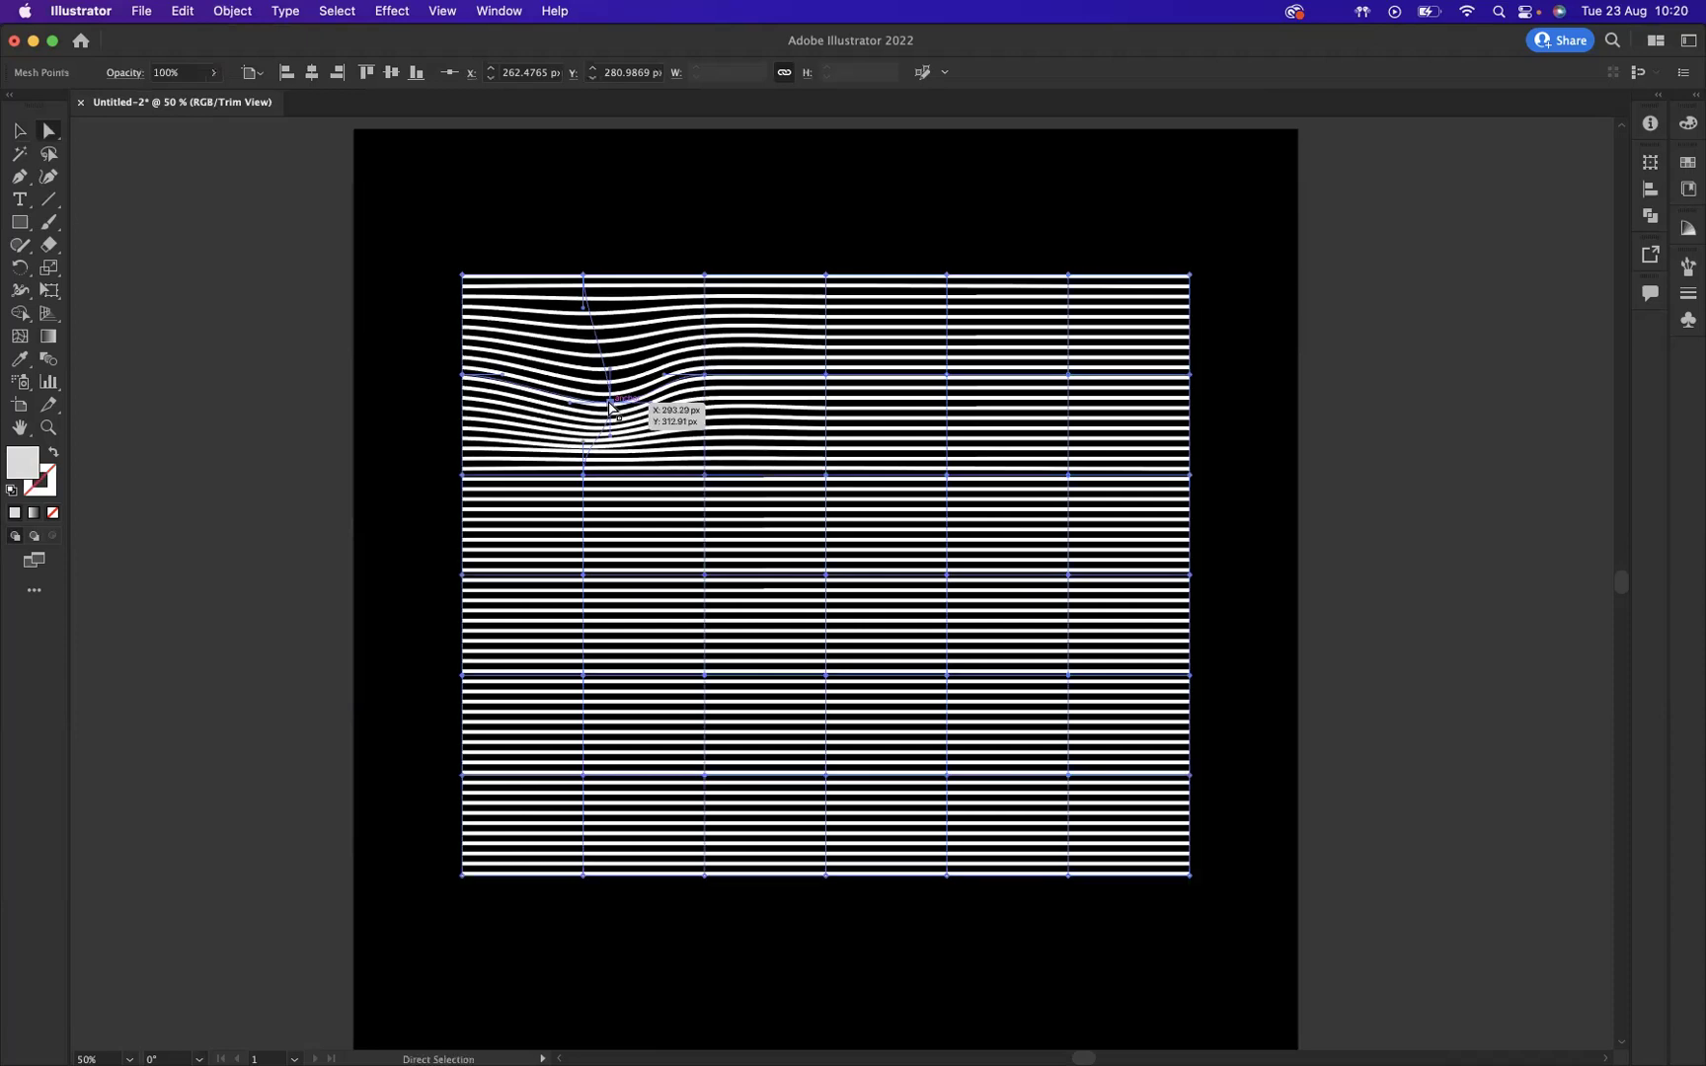
left_click_drag(826, 377, 788, 349)
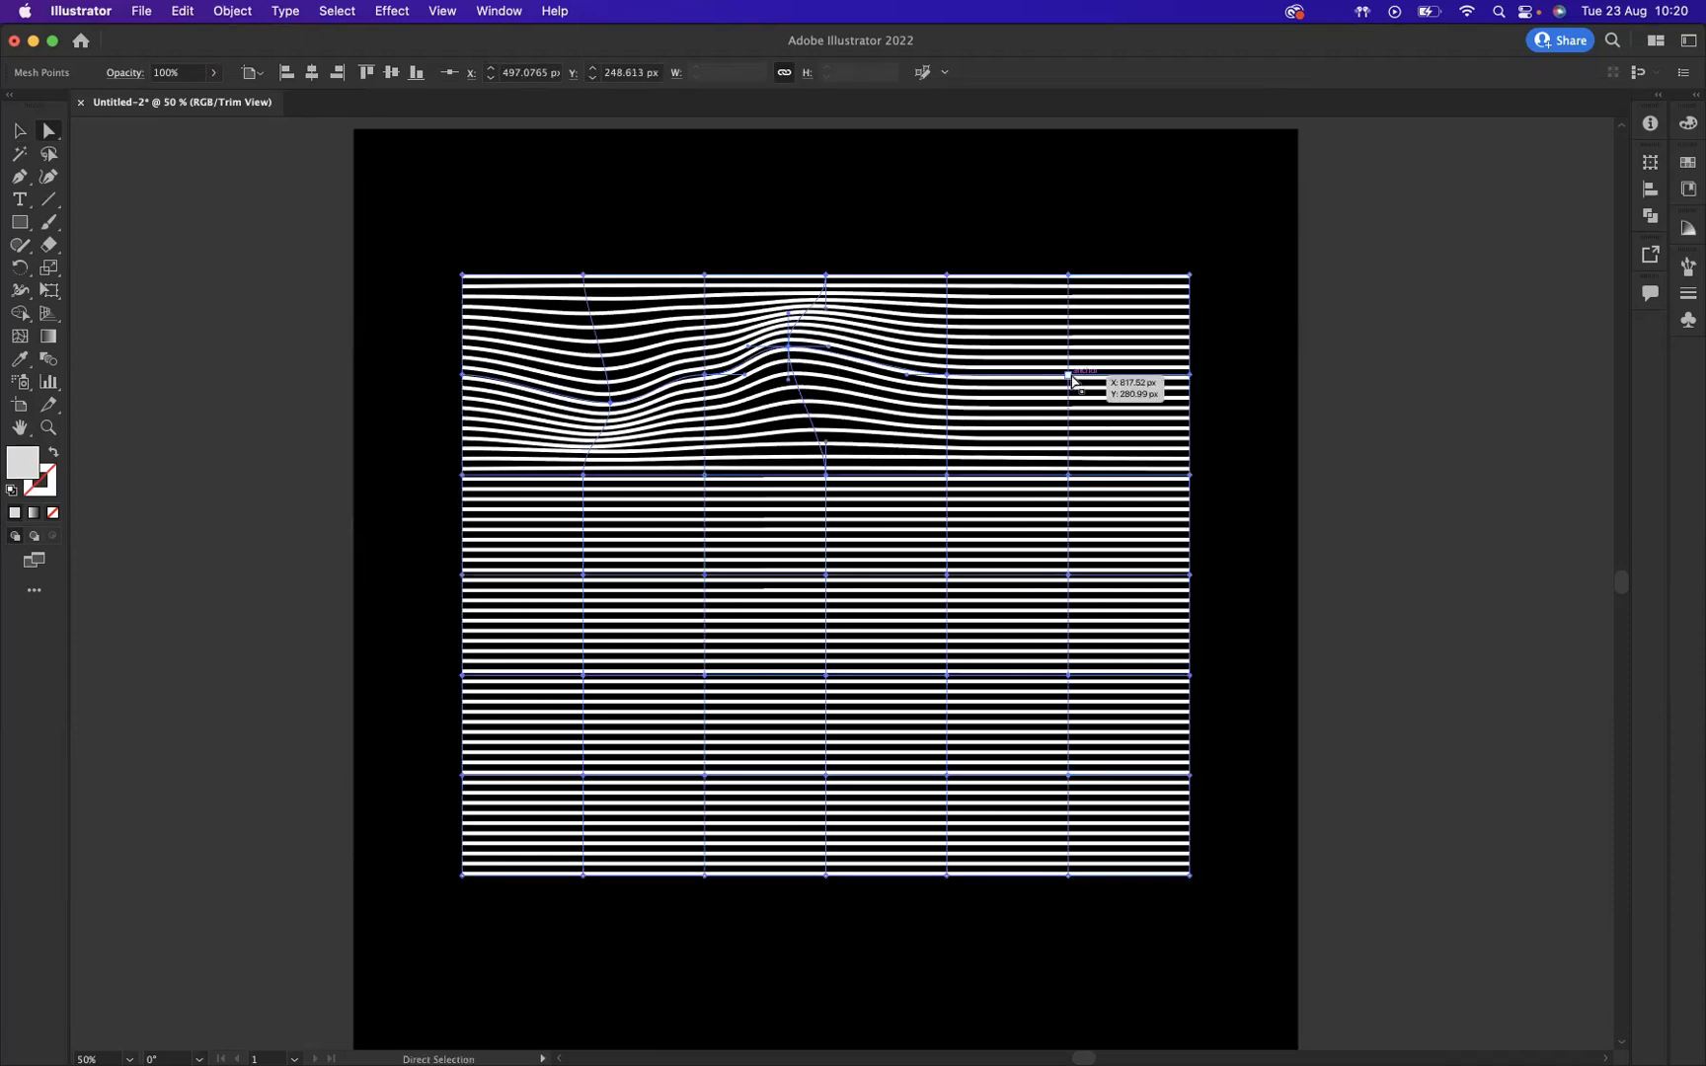
left_click_drag(1069, 377, 1042, 425)
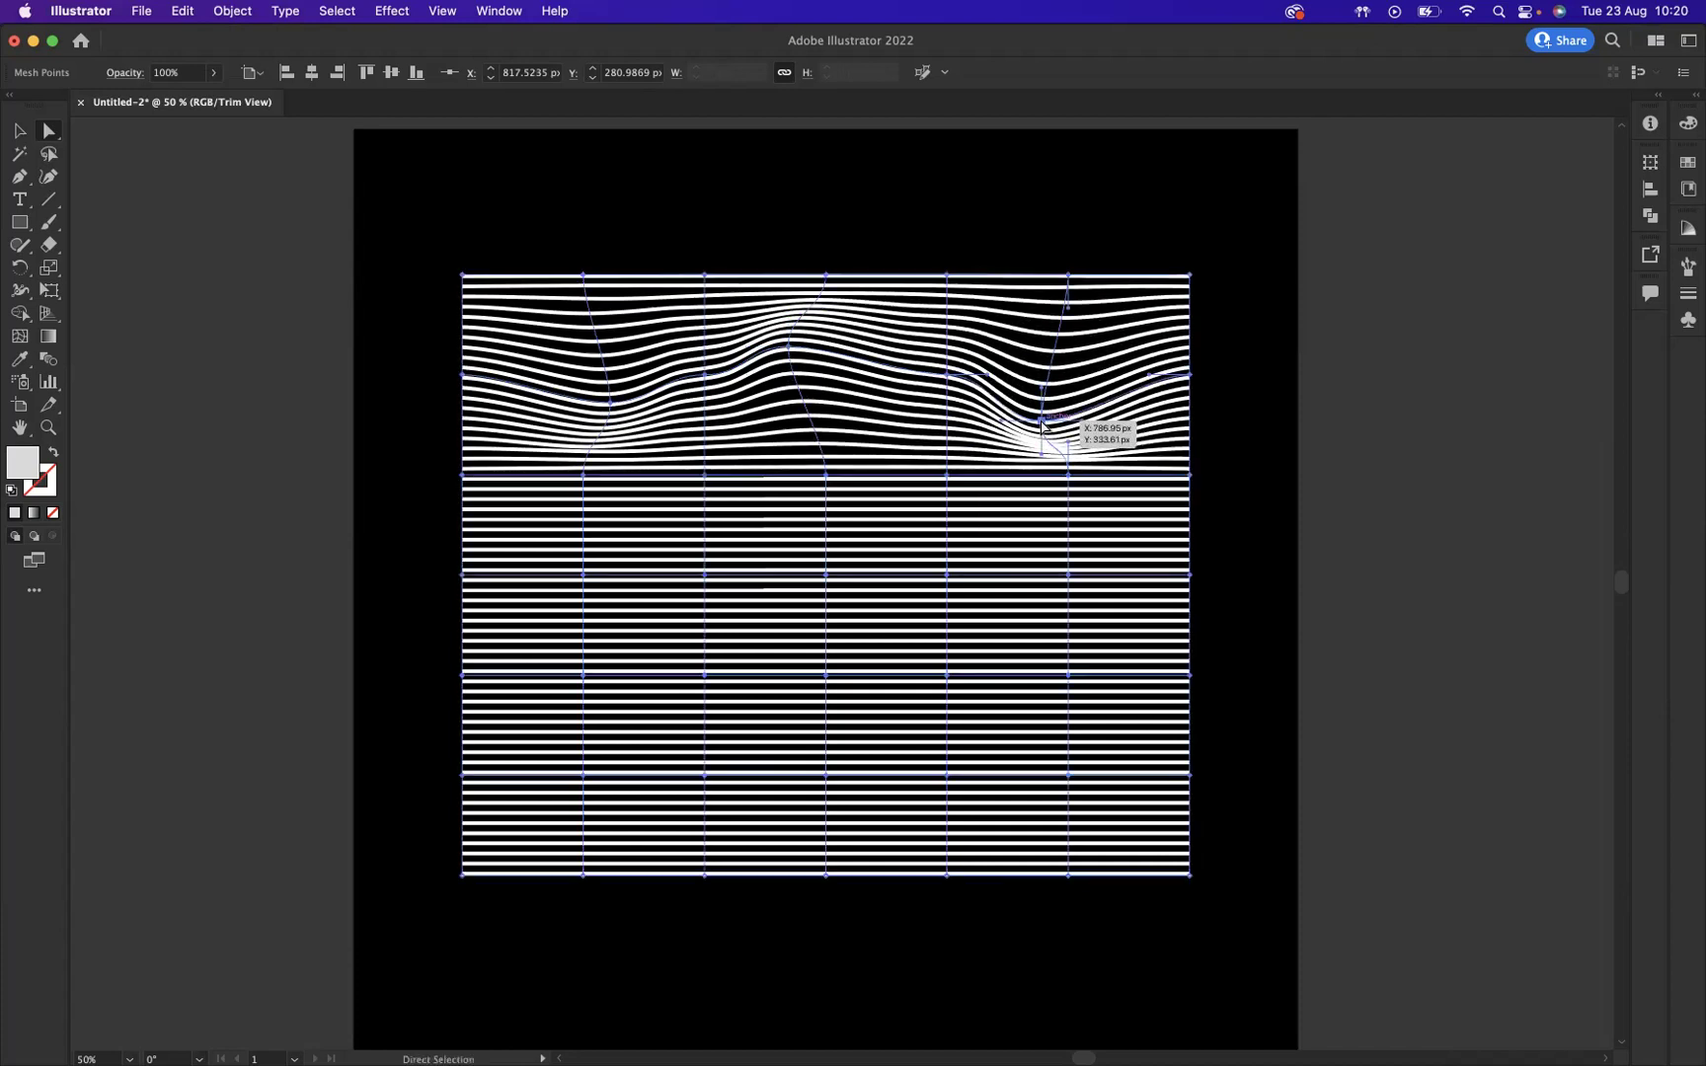
Shift the middle and lower mesh points in alternating directions to wave the central and bottom lines.
left_click_drag(597, 574, 626, 559)
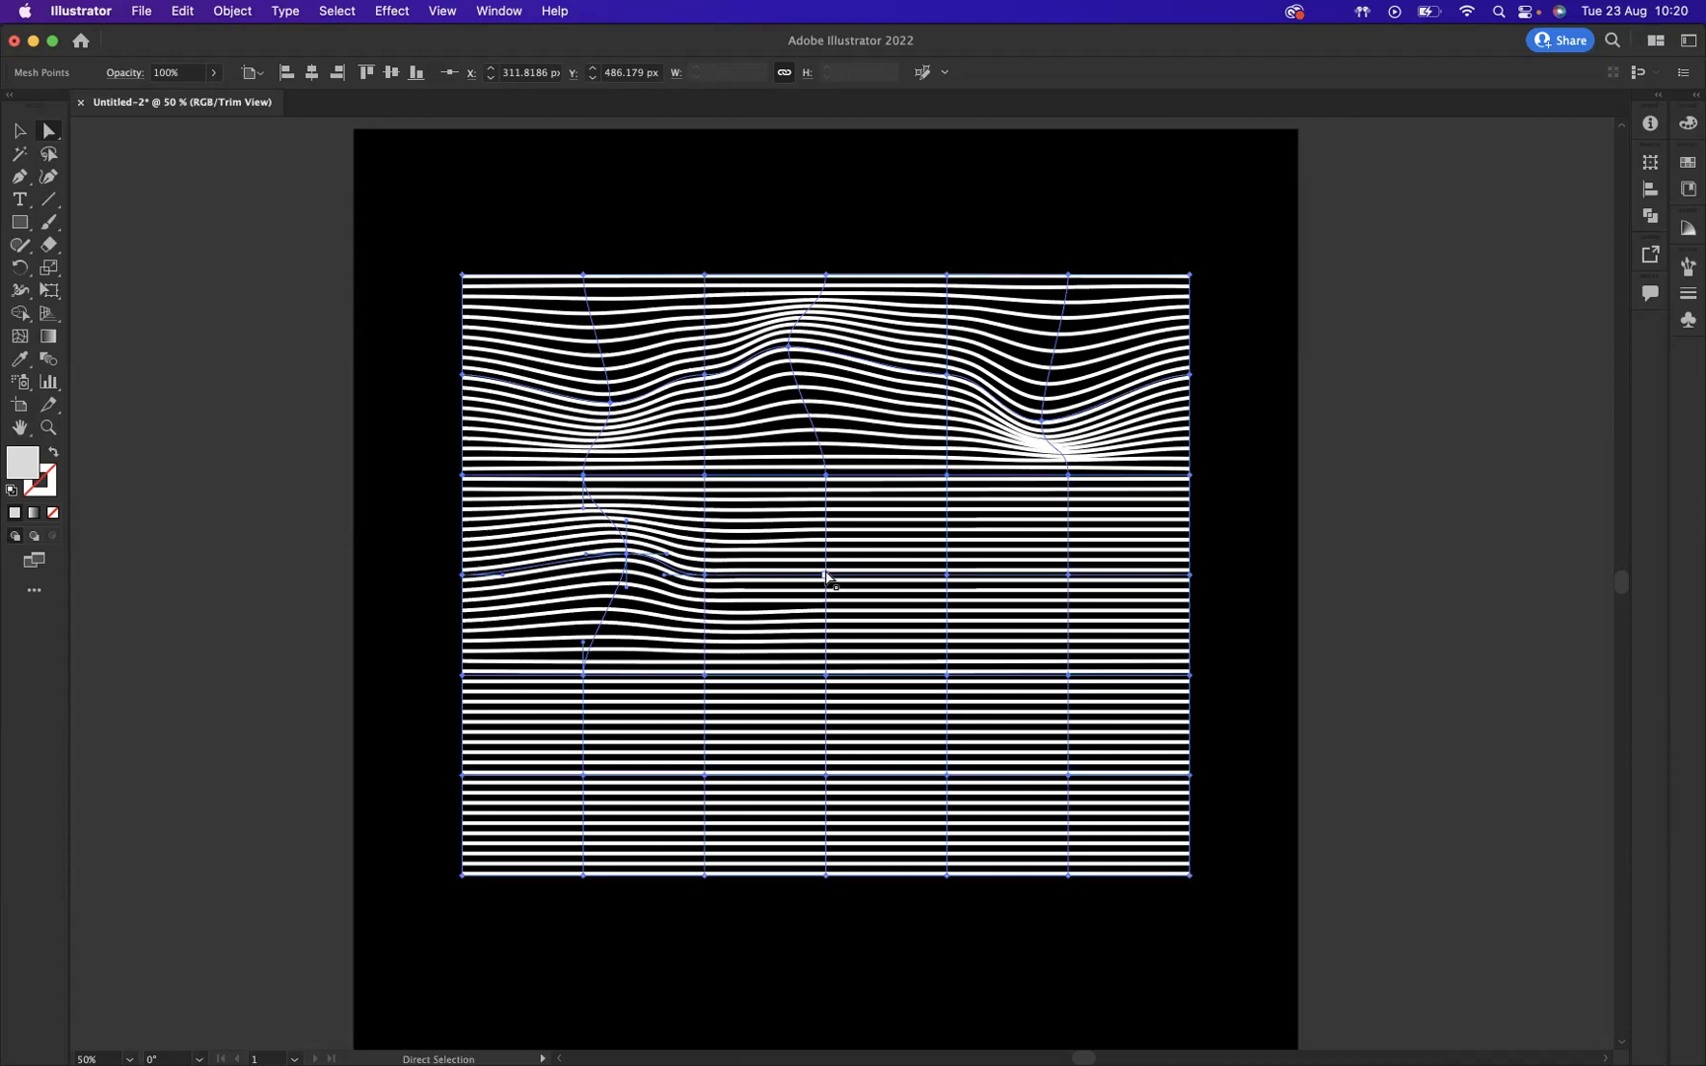
left_click_drag(825, 575, 872, 600)
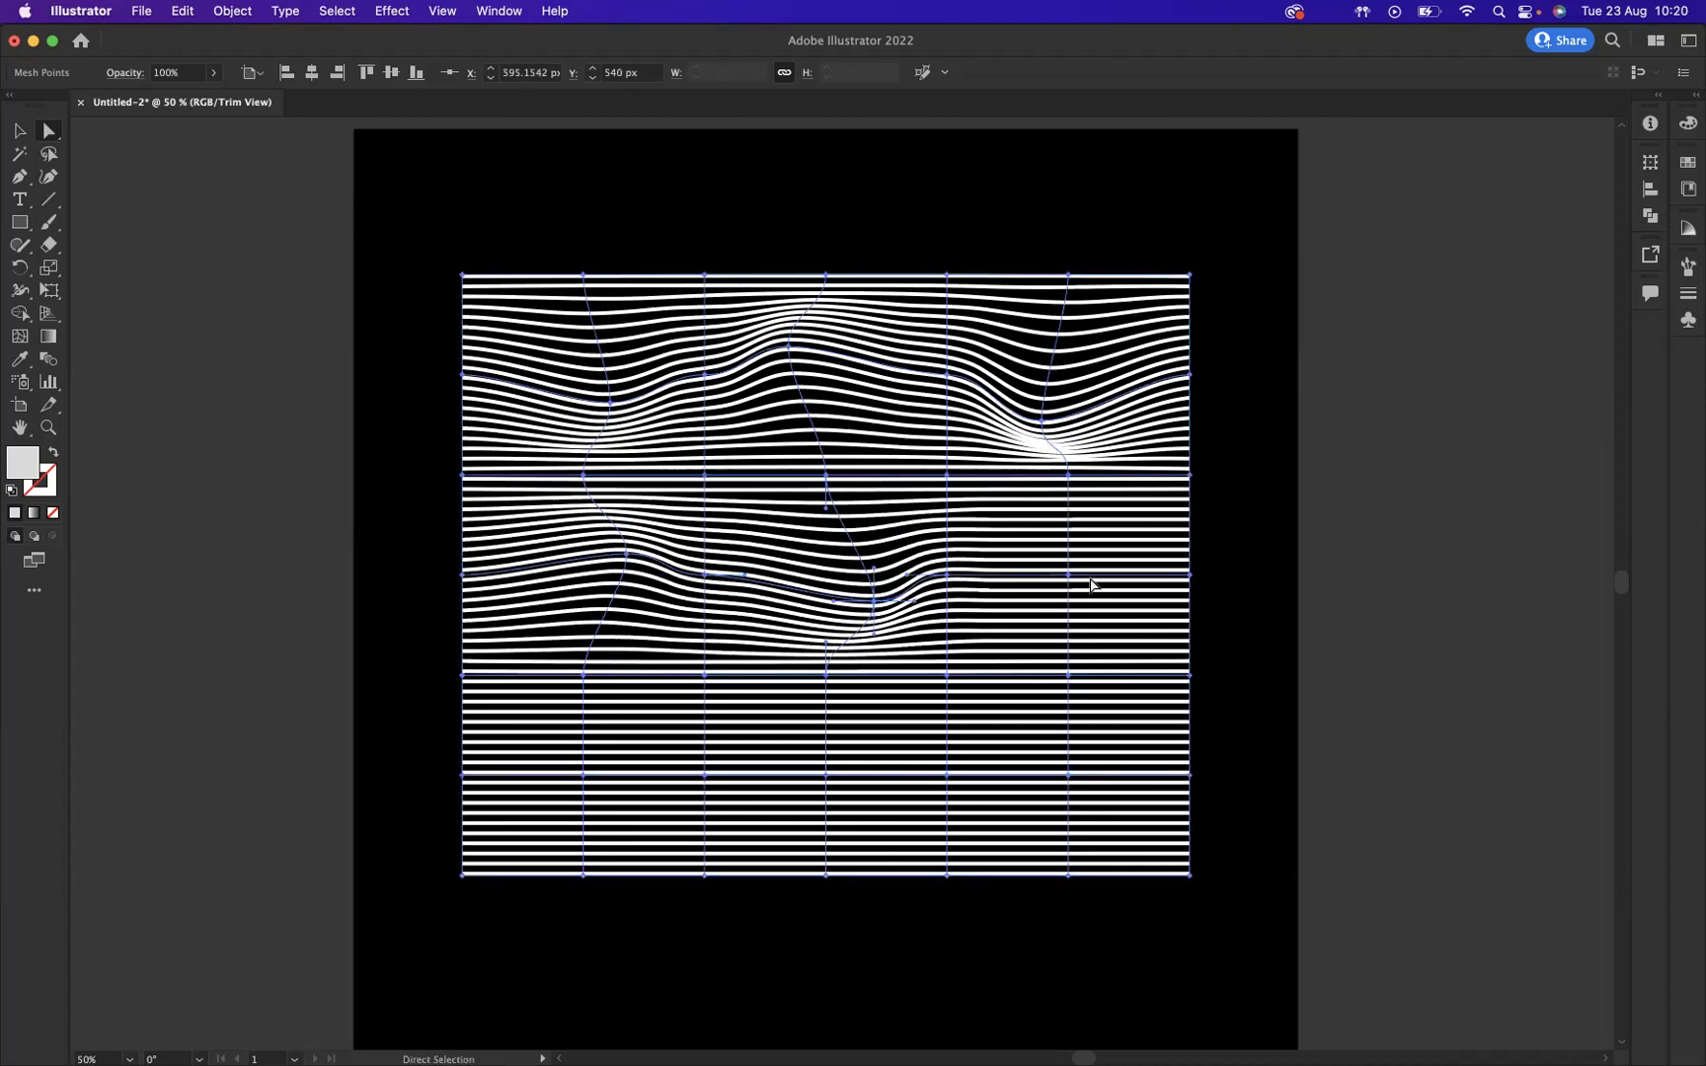
left_click_drag(1068, 575, 1116, 542)
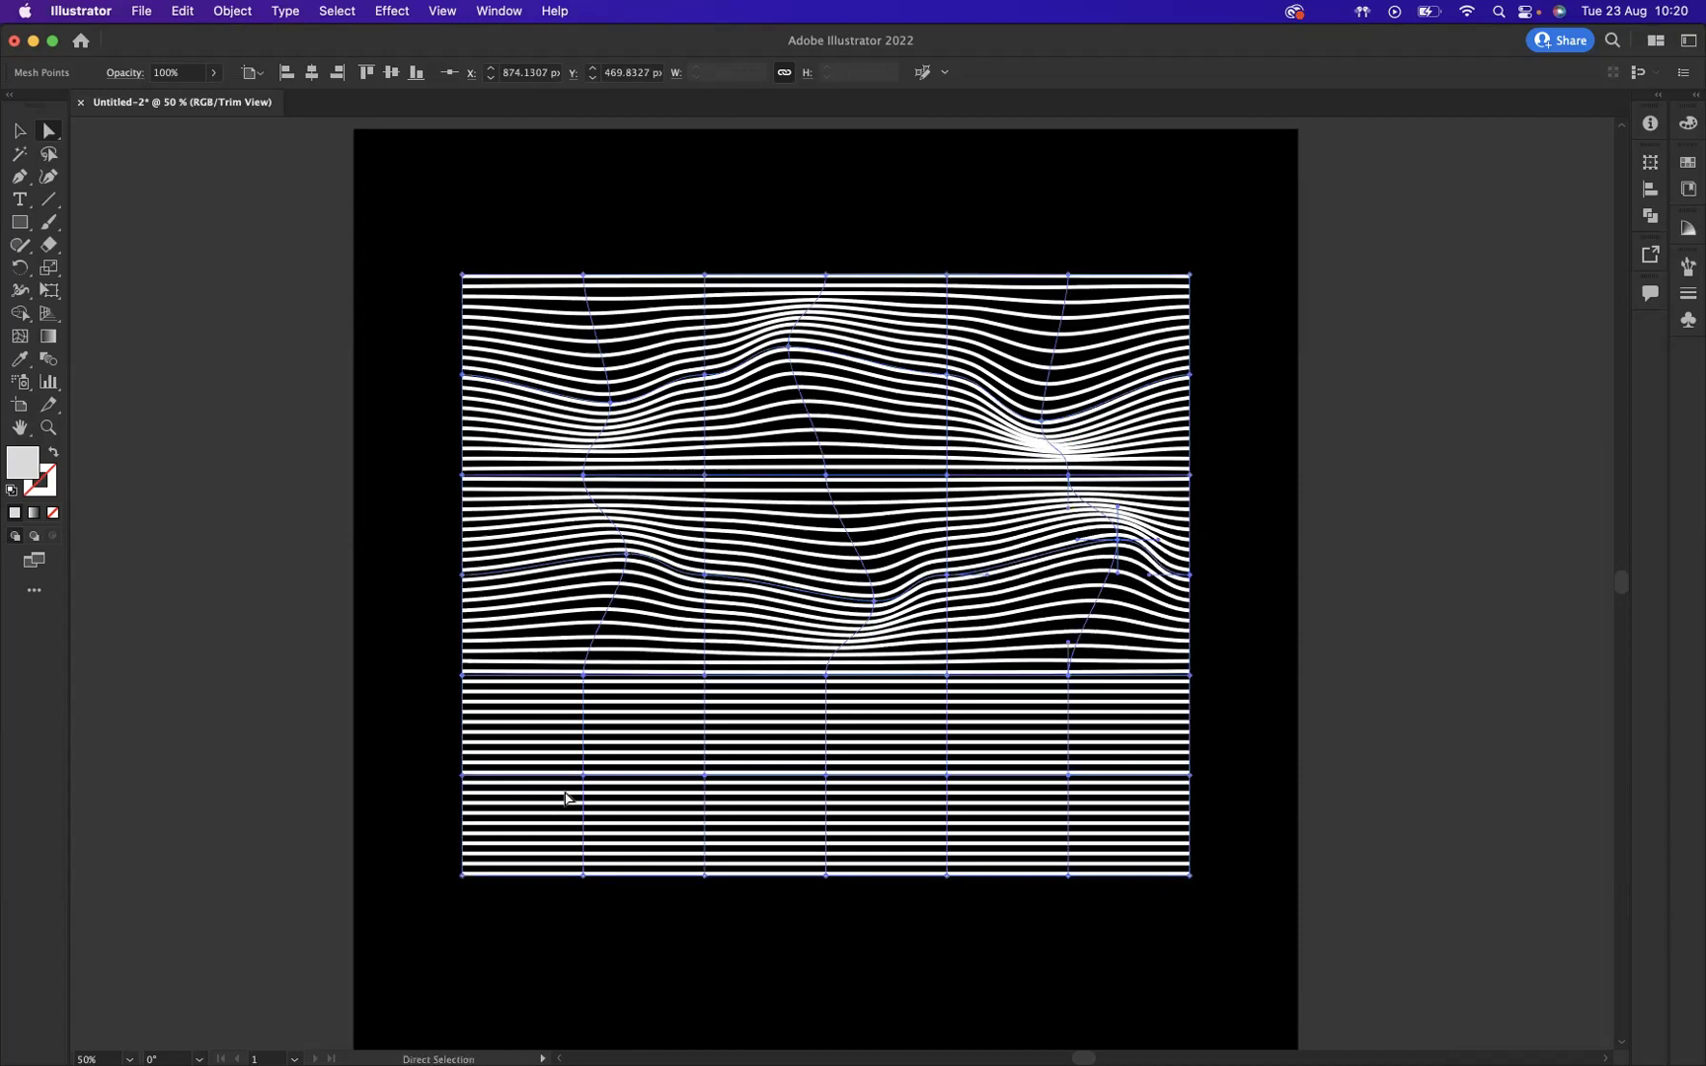
left_click_drag(583, 775, 628, 819)
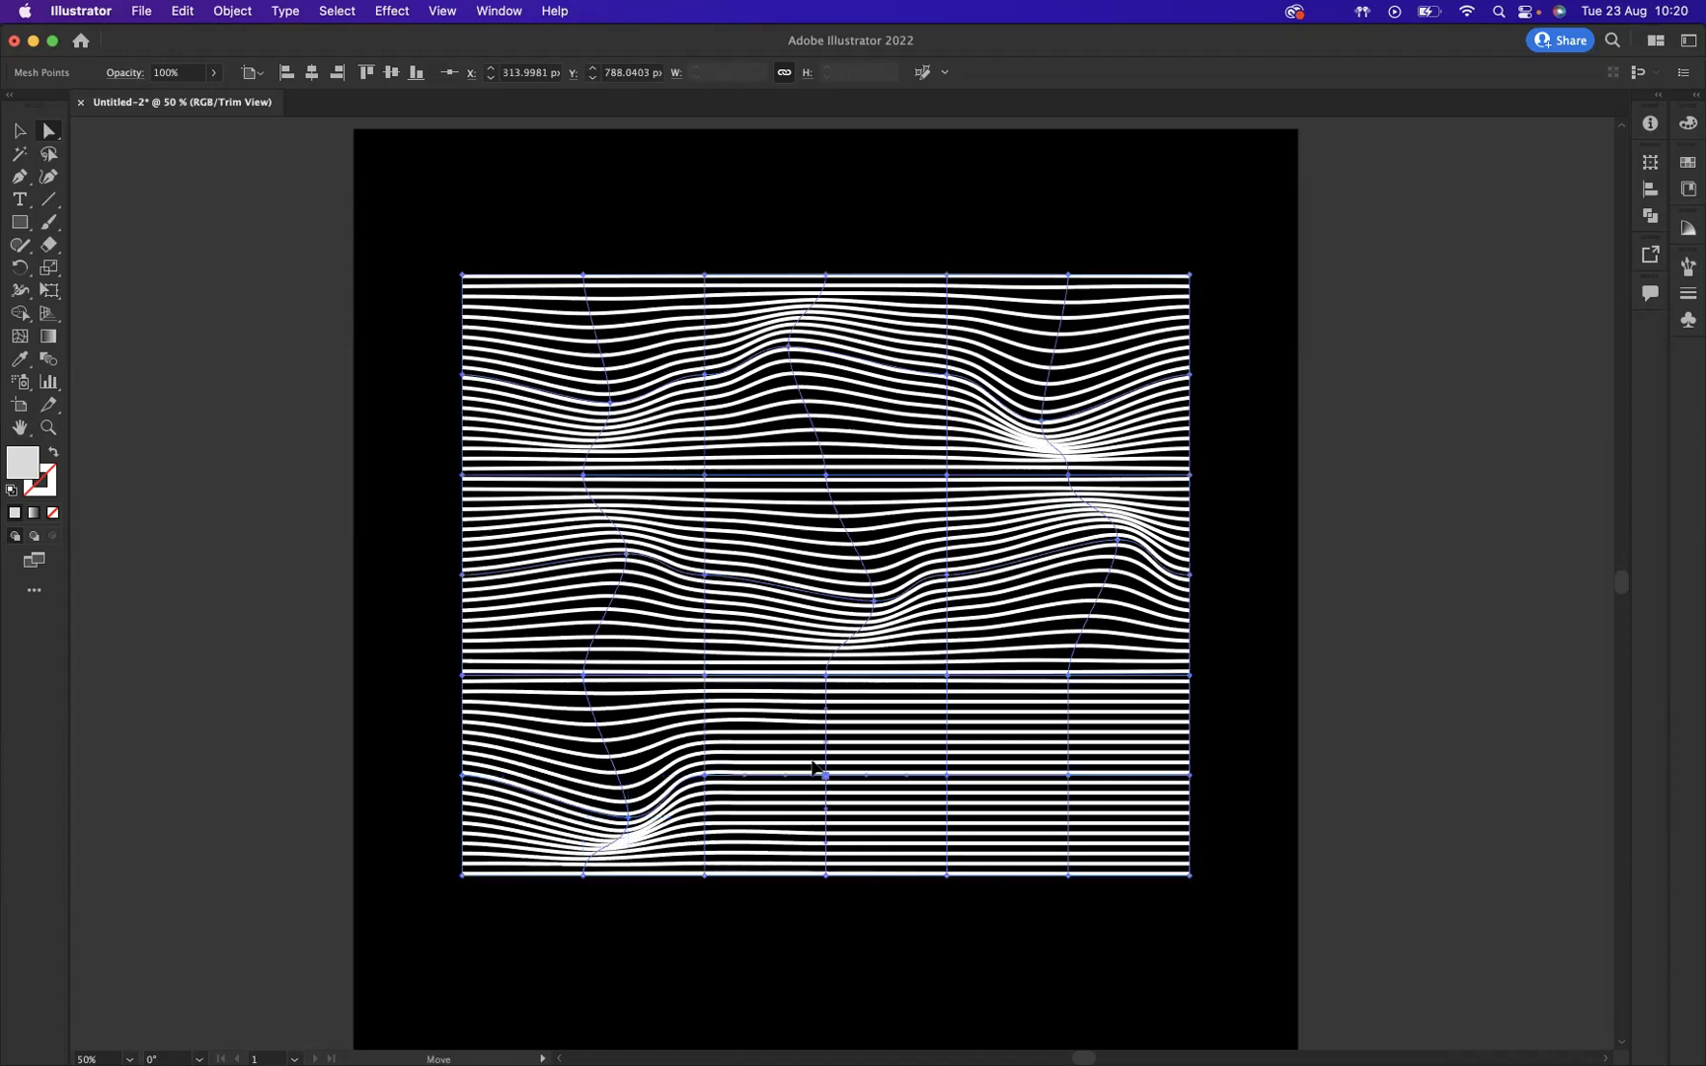
left_click_drag(813, 763, 776, 730)
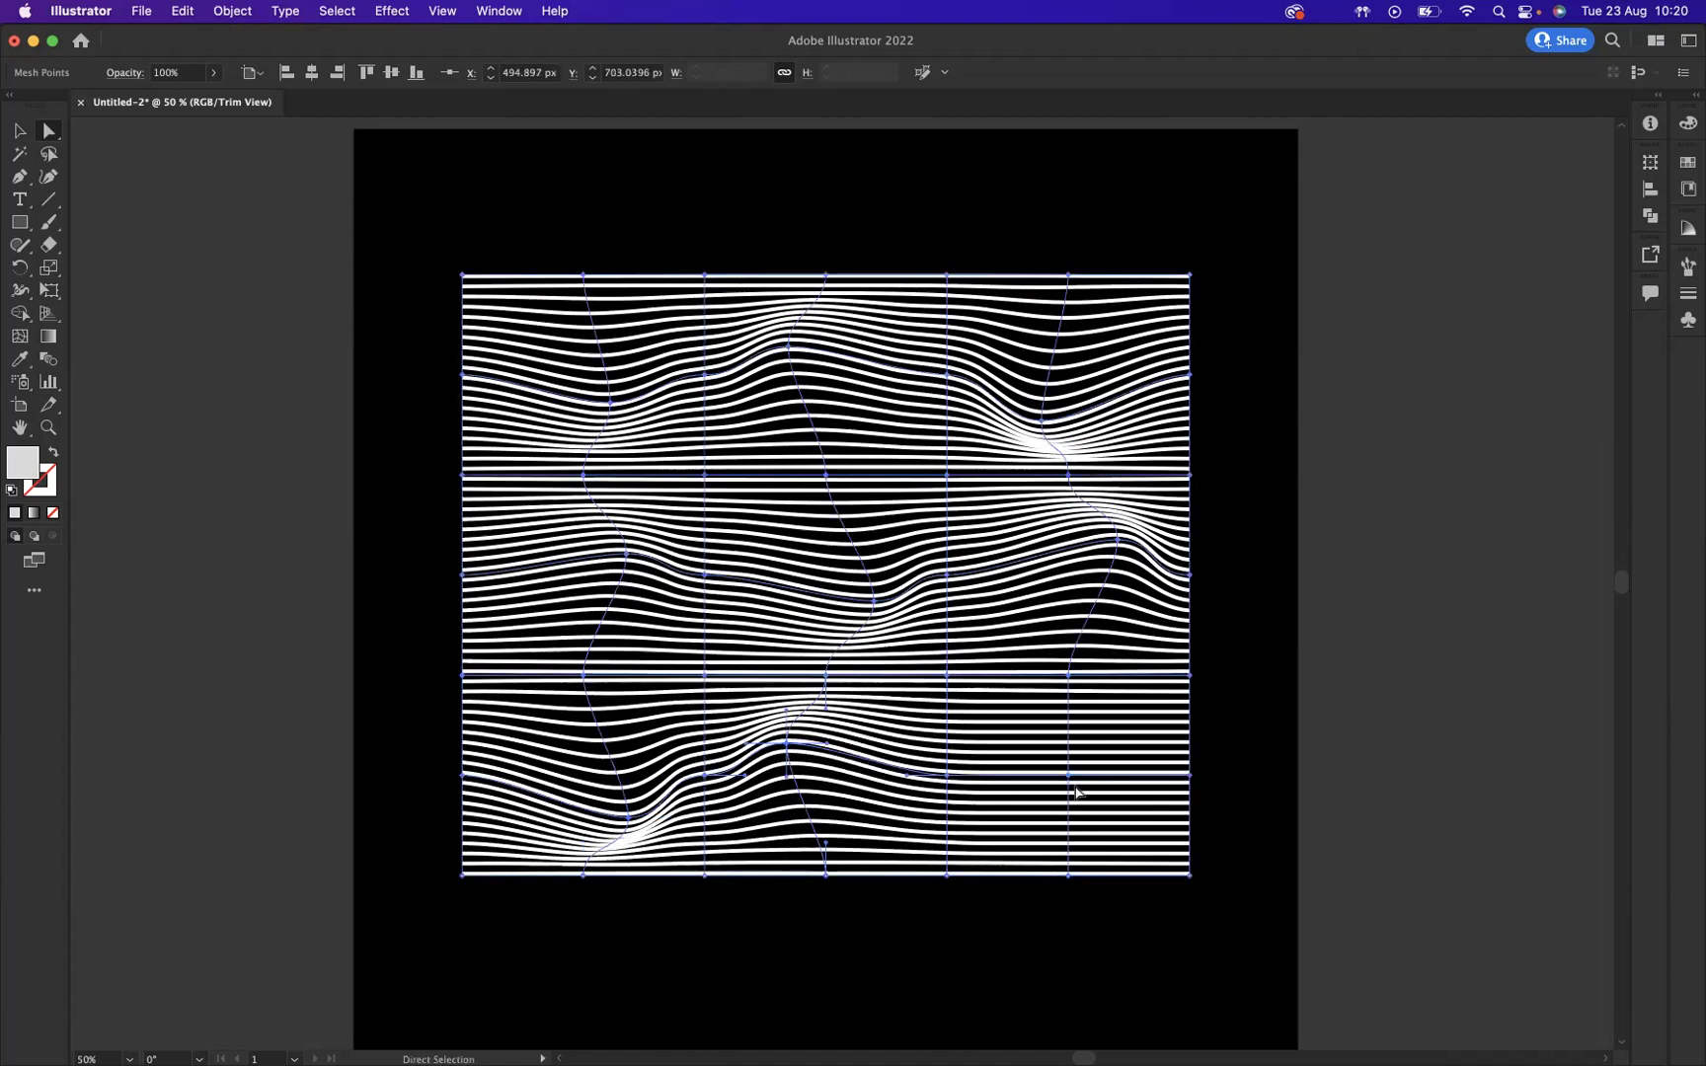
left_click_drag(1066, 775, 1123, 817)
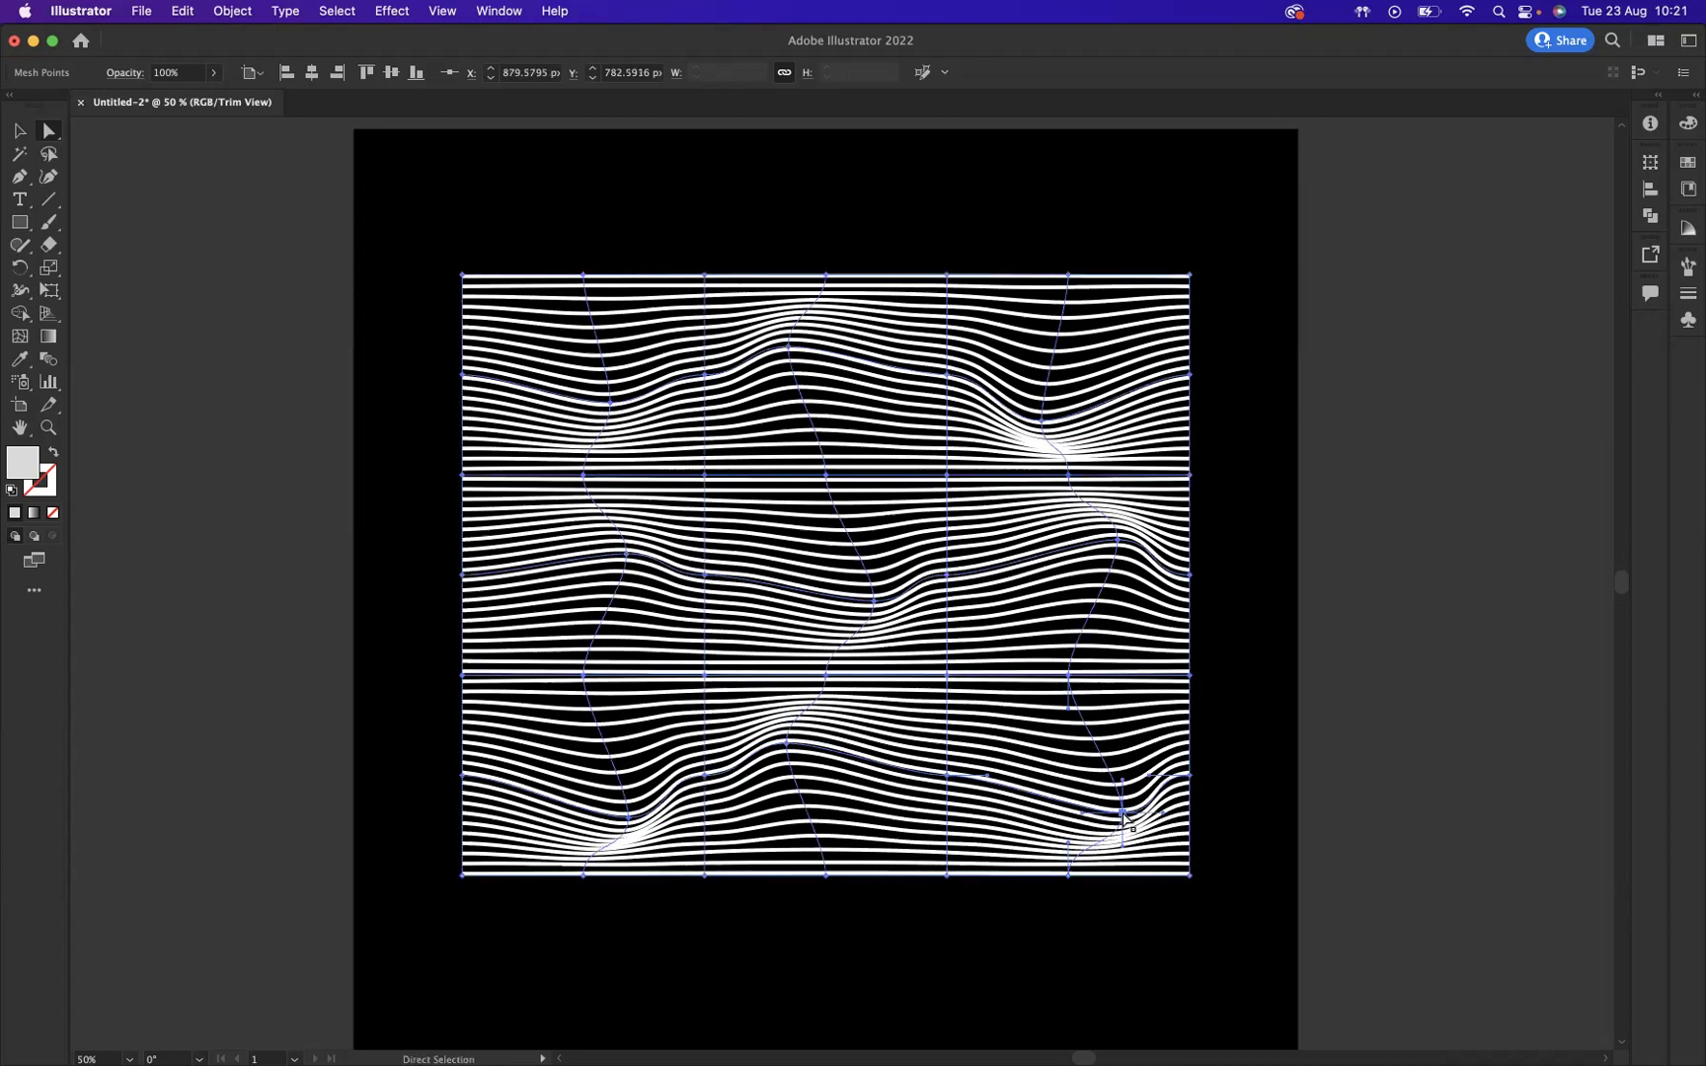
Rotate the wave block diagonally and scale it up so the lines spill past the artboard edges.
key("v")
left_click_drag(1204, 890, 1035, 997)
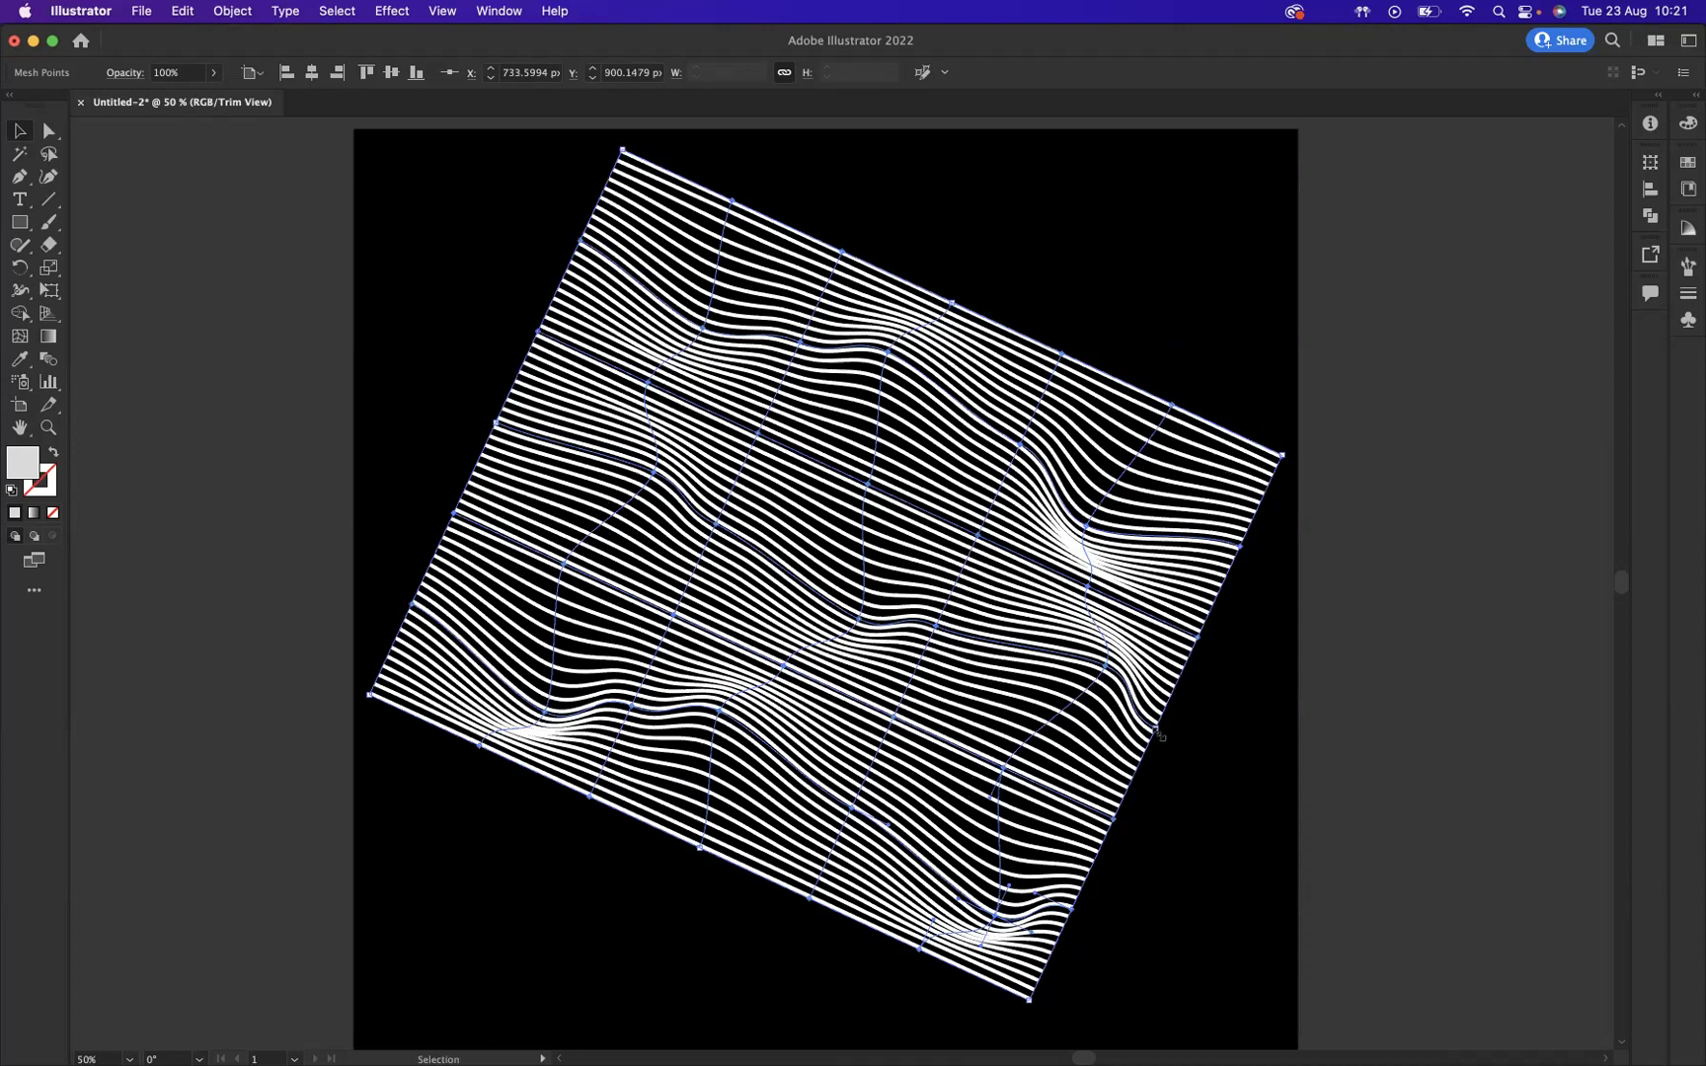
left_click_drag(1158, 733, 1316, 808)
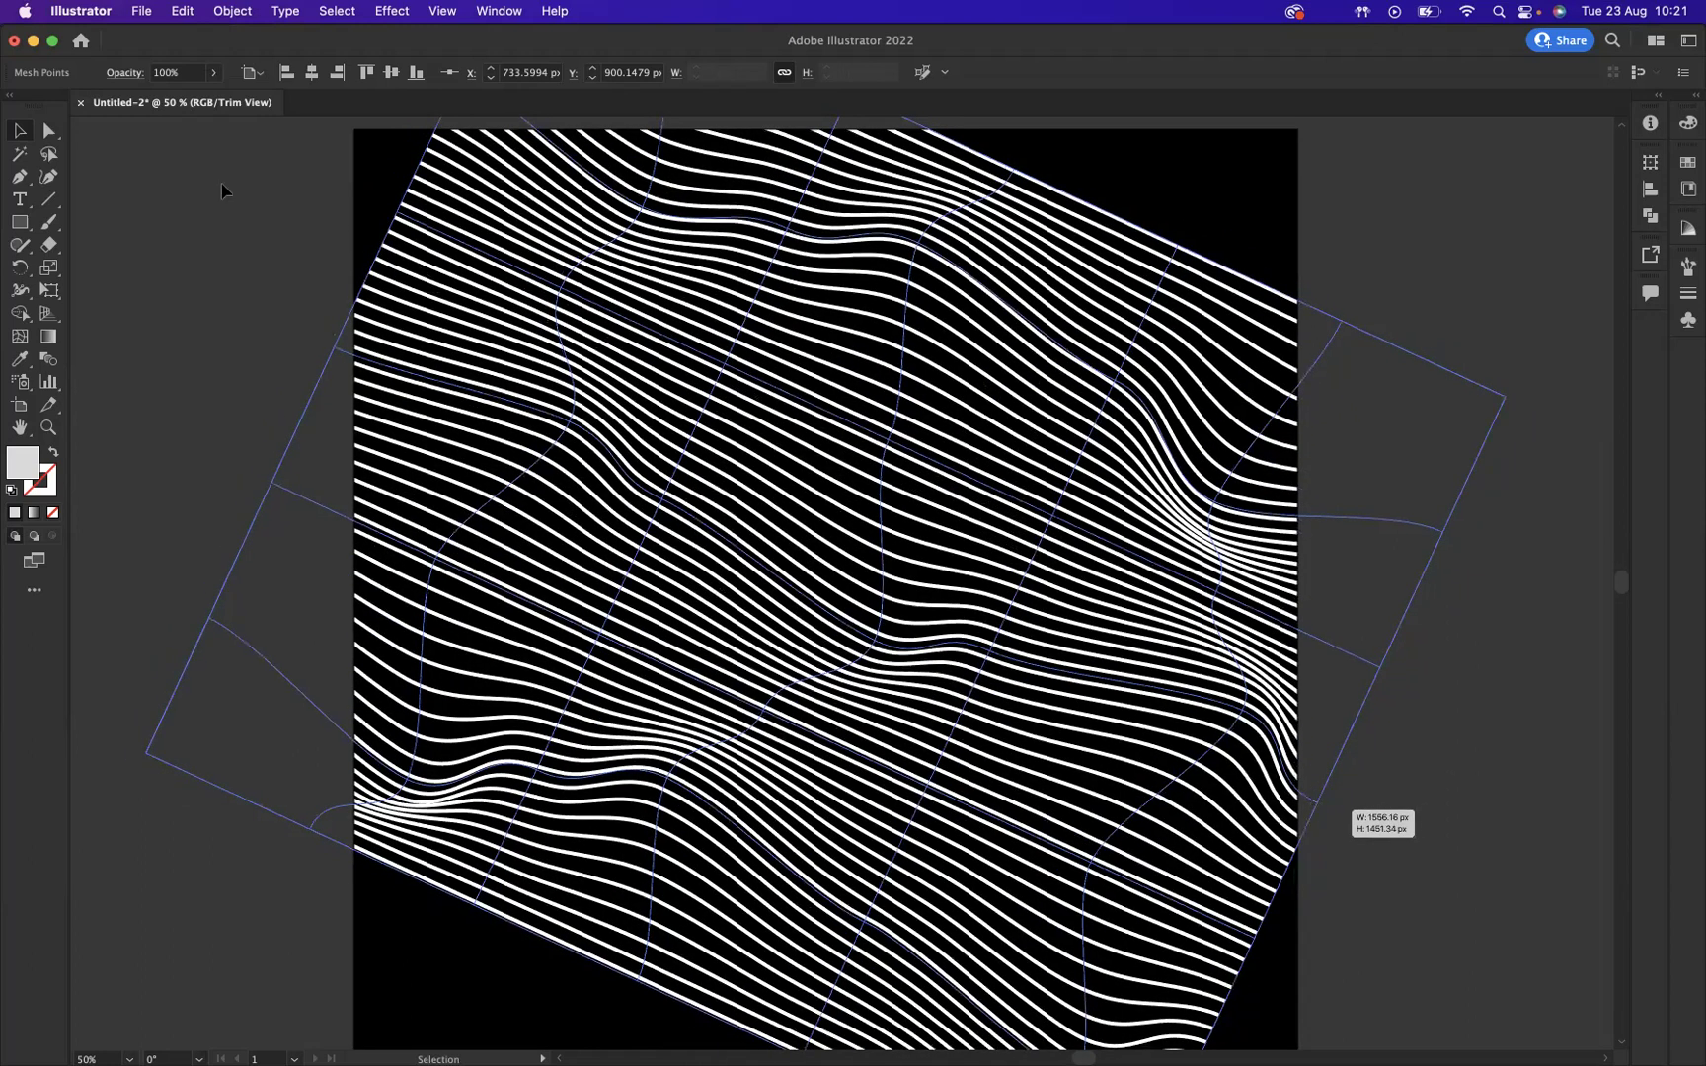
Deselect the artwork and switch to Full Screen Mode showing only the black artboard.
left_click(144, 197)
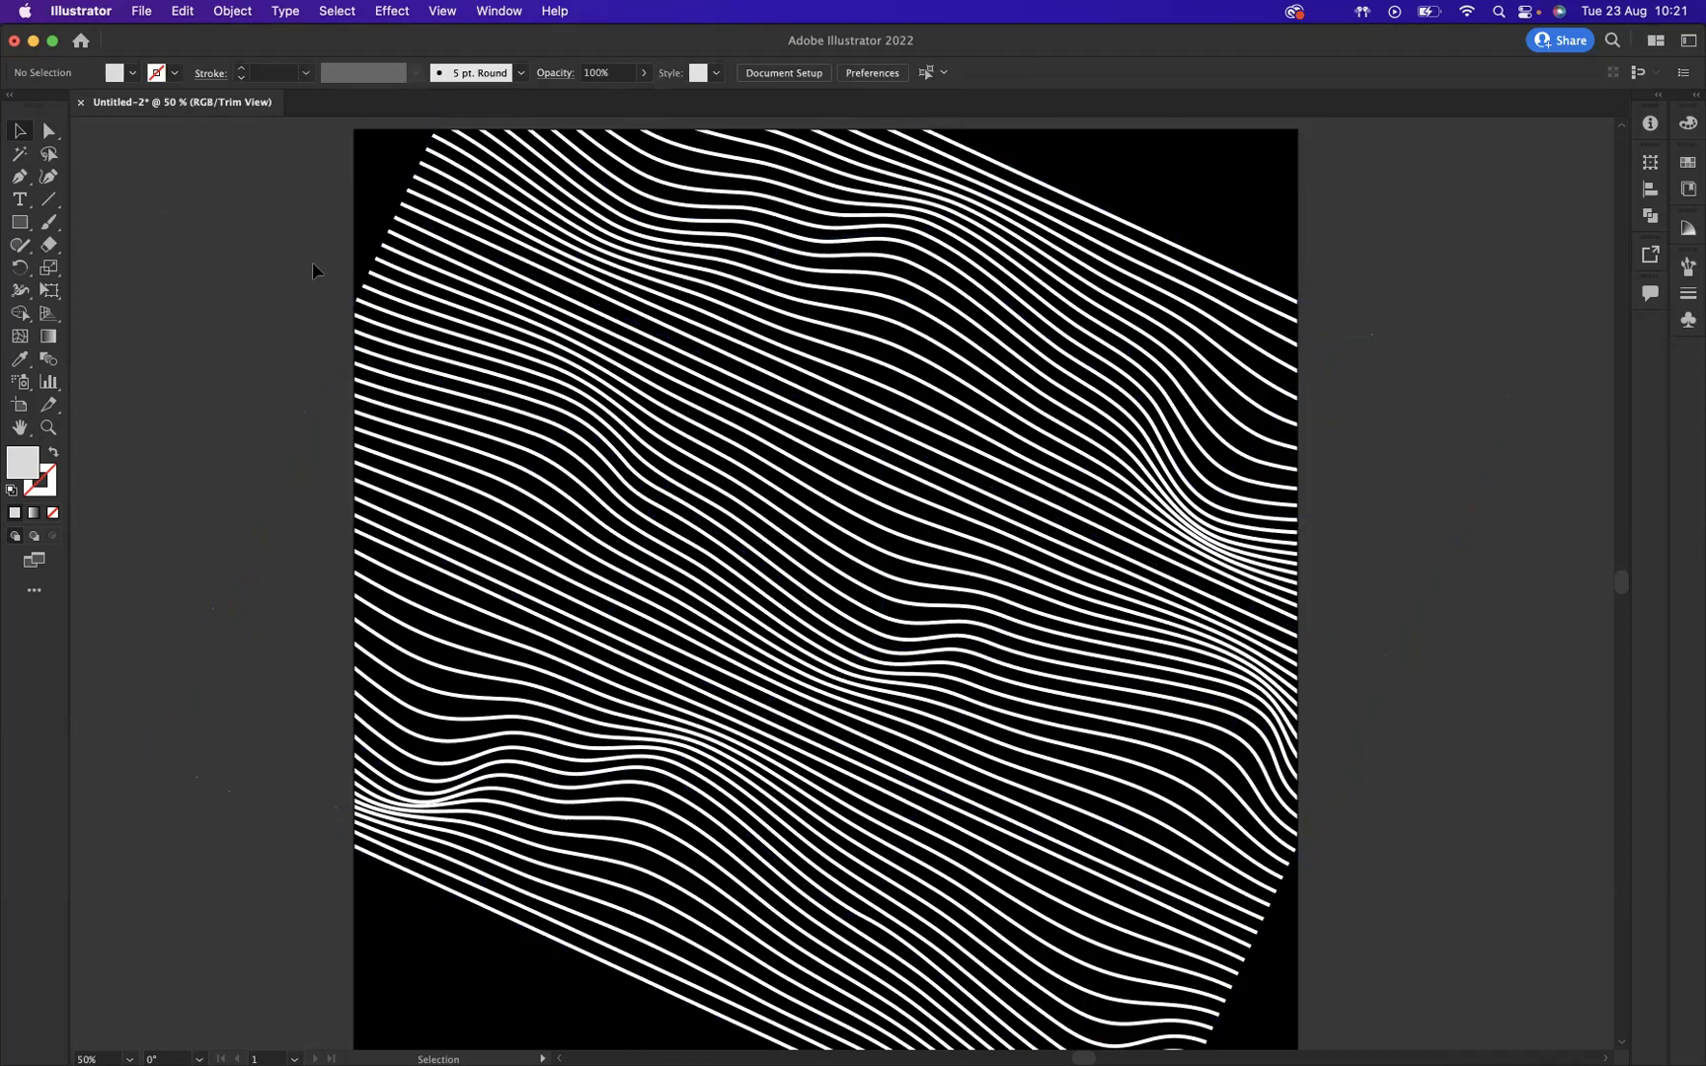
key("f")
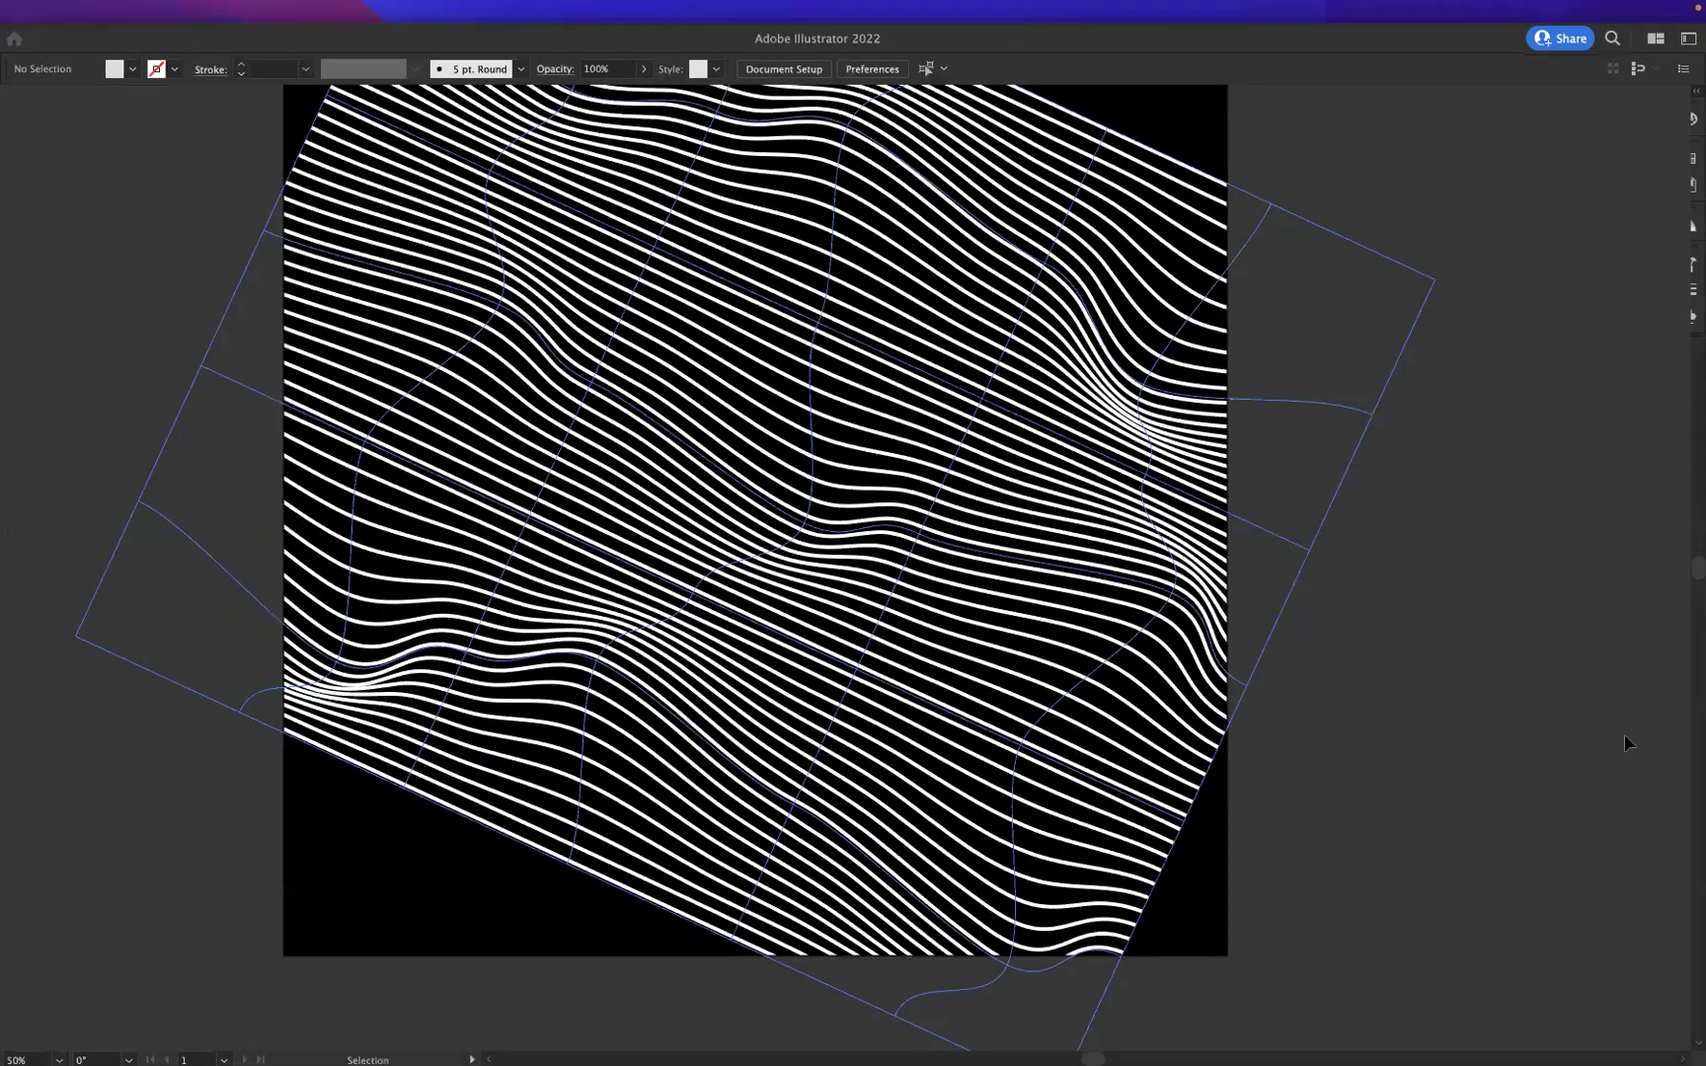
key("f")
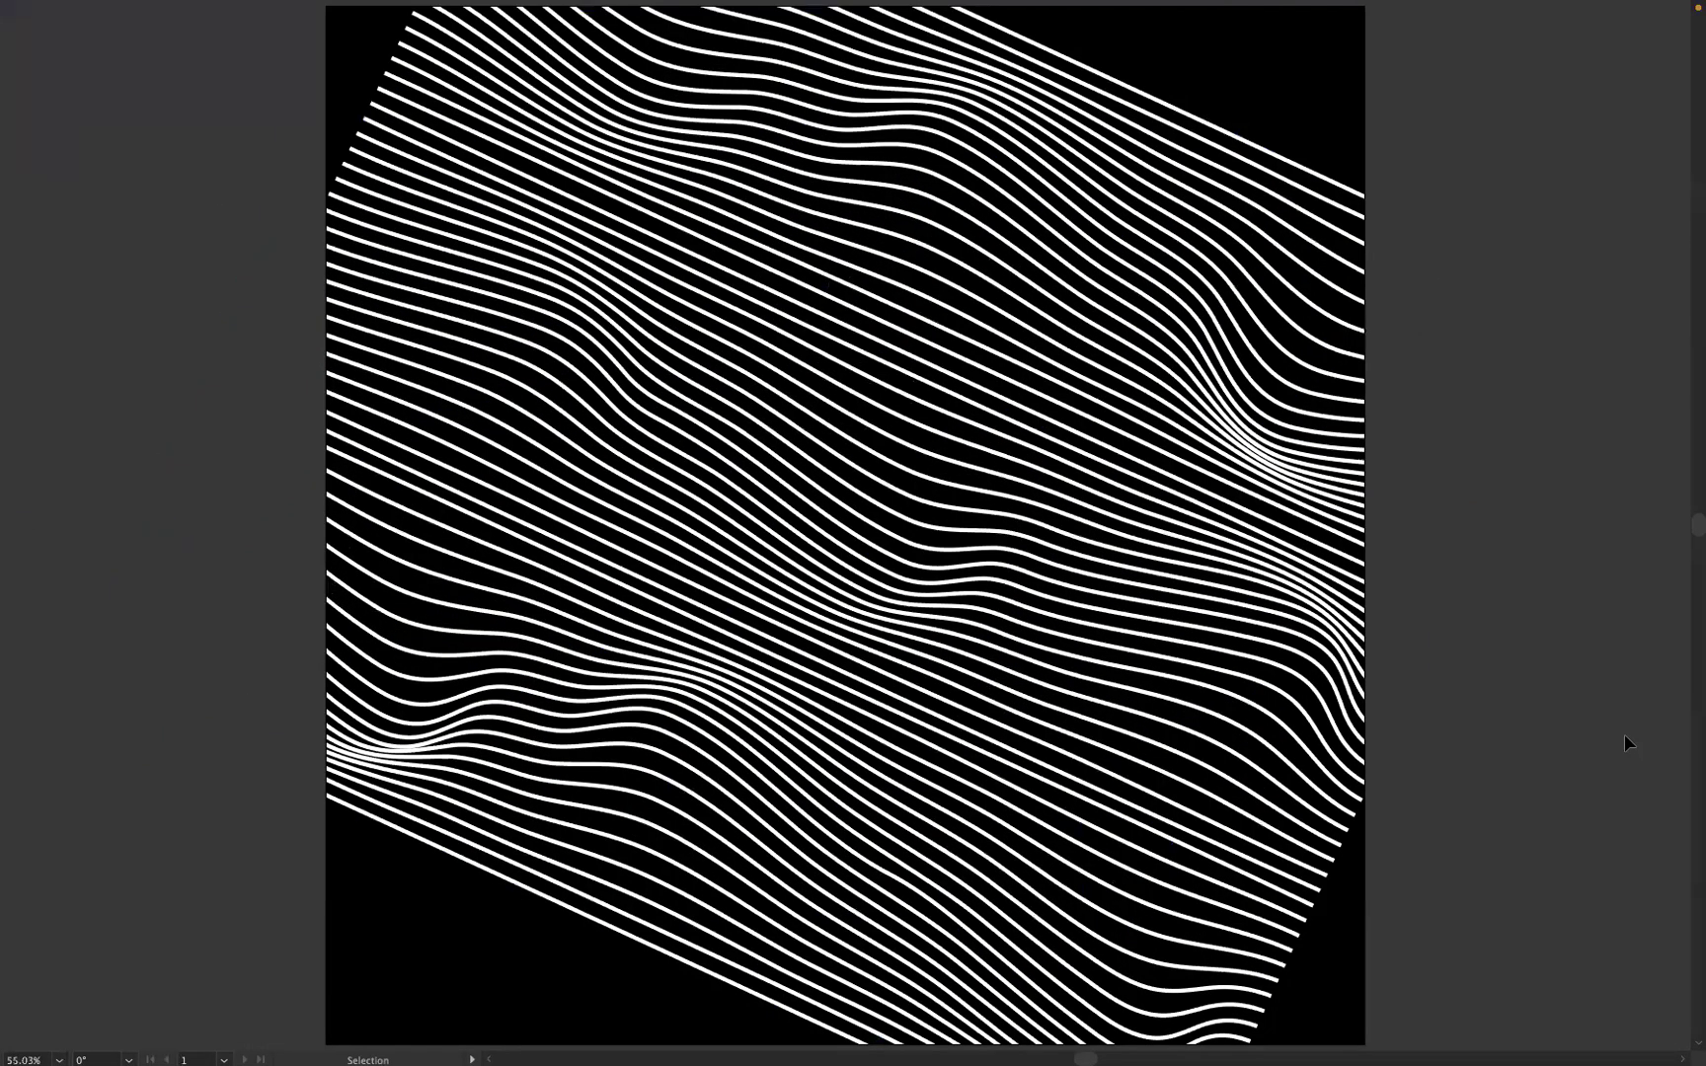